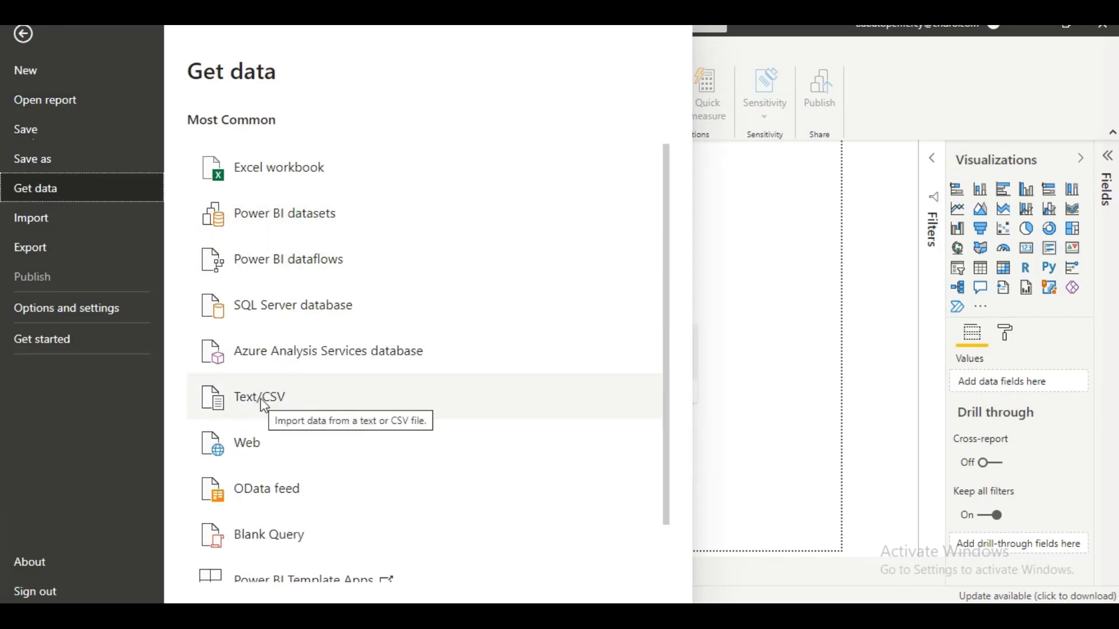
Import earthquakes.csv as a Text/CSV data source and load its comma-delimited data into the report
{"action": "left_click", "coordinate": [264, 402]}
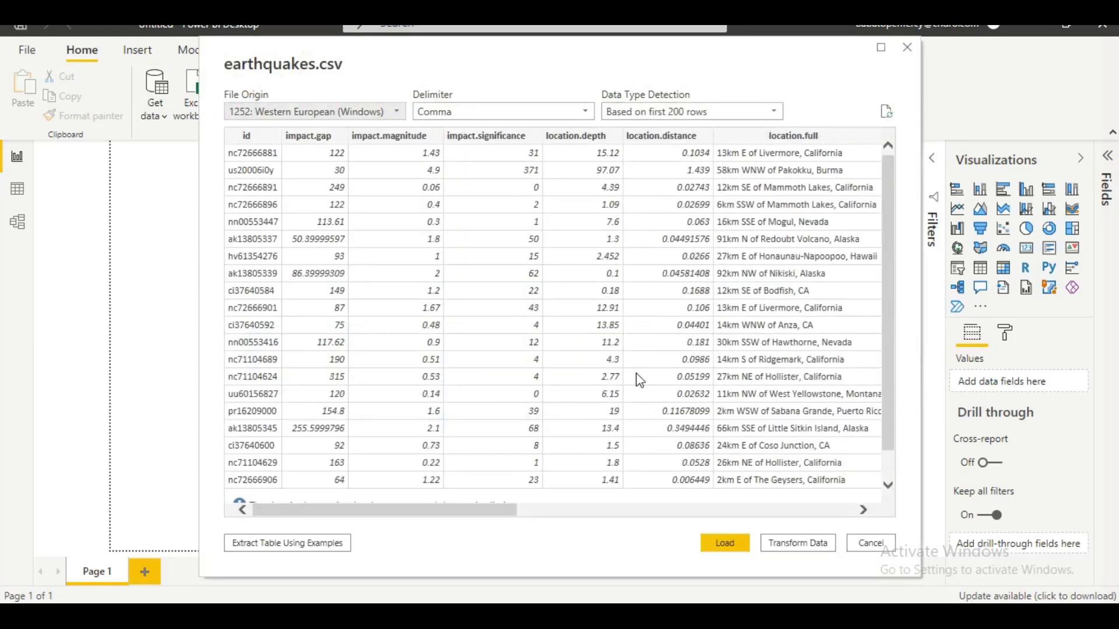
{"action": "mouse_move", "coordinate": [288, 515]}
{"action": "left_mouse_down"}
{"action": "mouse_move", "coordinate": [723, 519]}
{"action": "mouse_move", "coordinate": [277, 513]}
{"action": "left_mouse_up"}
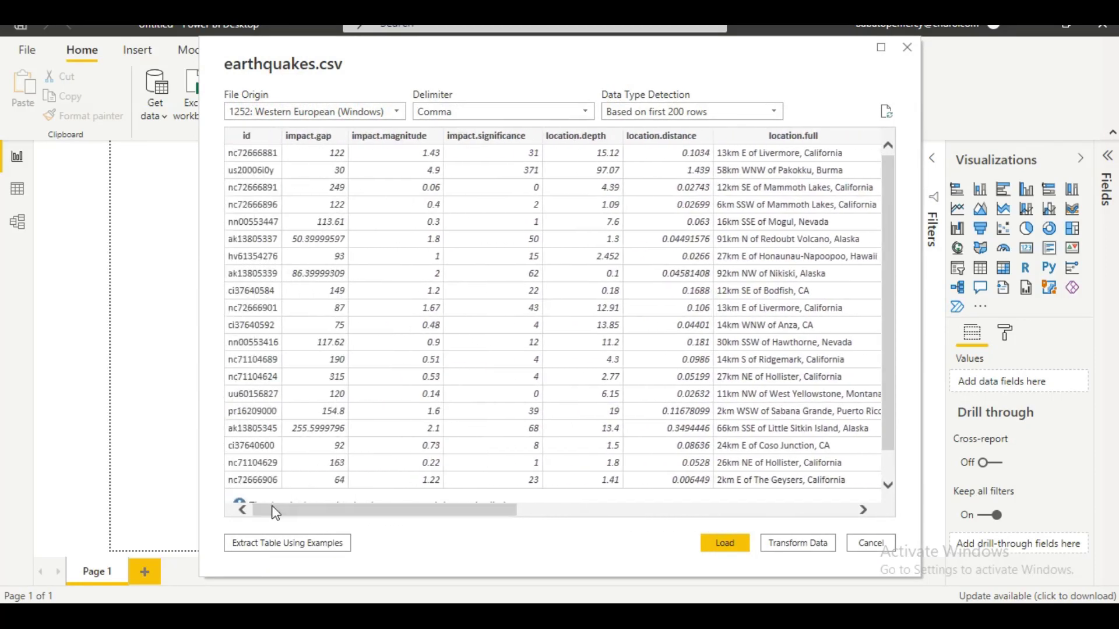
{"action": "left_click", "coordinate": [720, 547]}
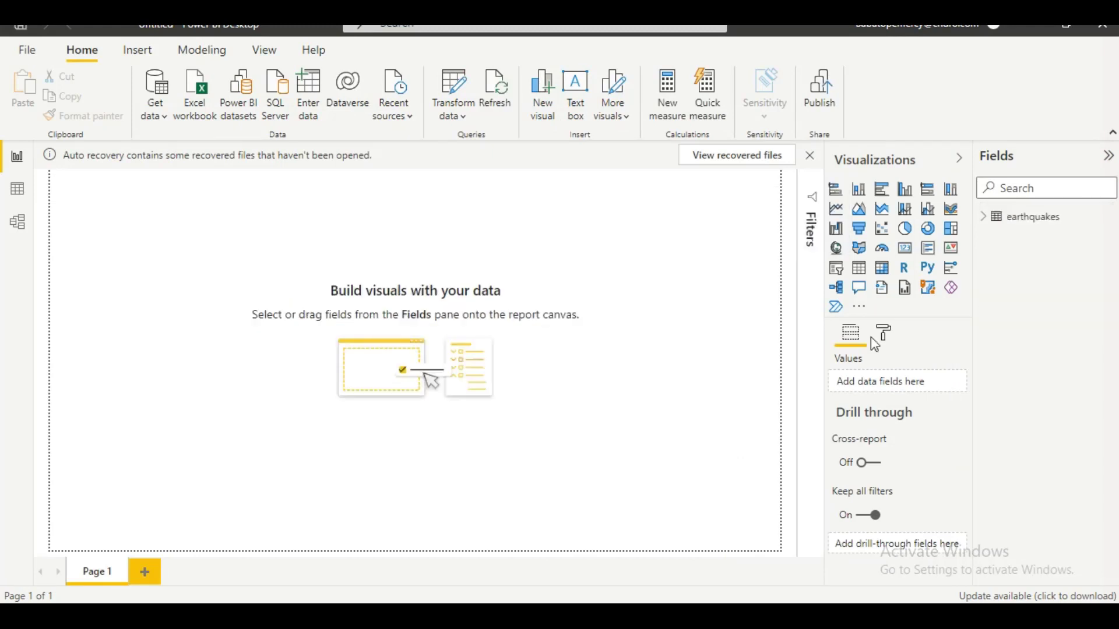
{"action": "left_click", "coordinate": [983, 217]}
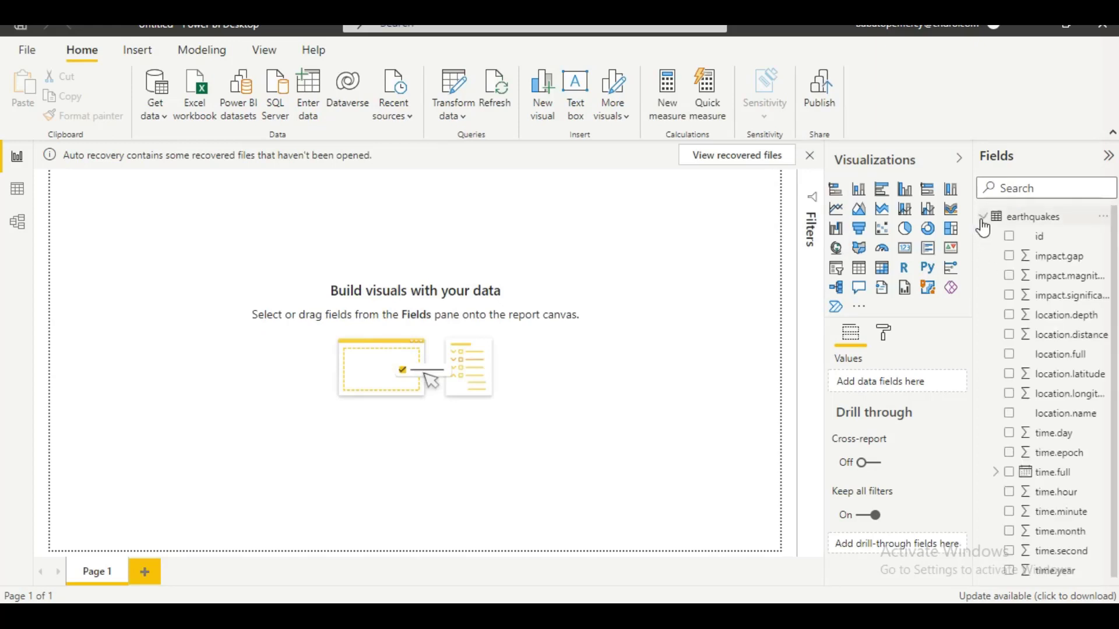
{"action": "left_click", "coordinate": [983, 217]}
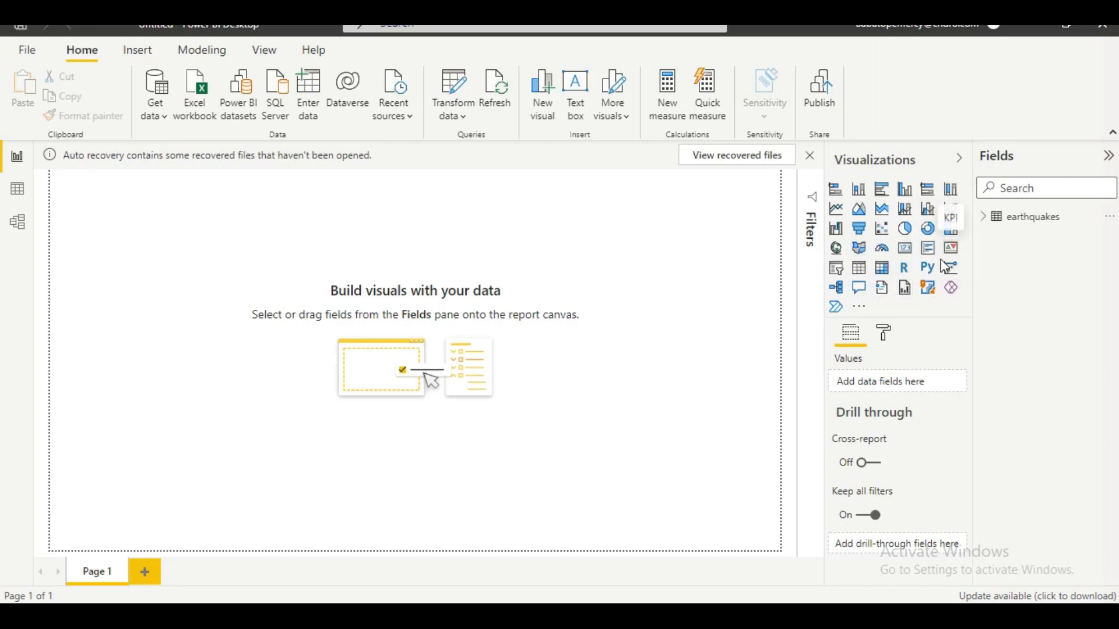
Search the available Power BI visuals for a heat map and add the Heatmap visual to the report
{"action": "left_click", "coordinate": [859, 315]}
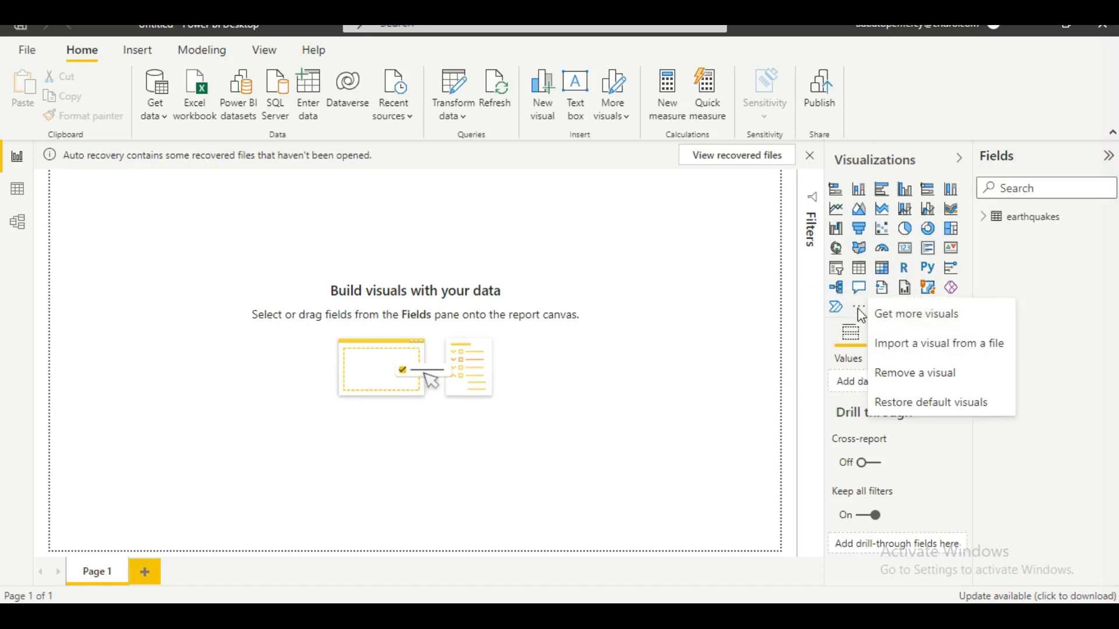
{"action": "left_click", "coordinate": [908, 317]}
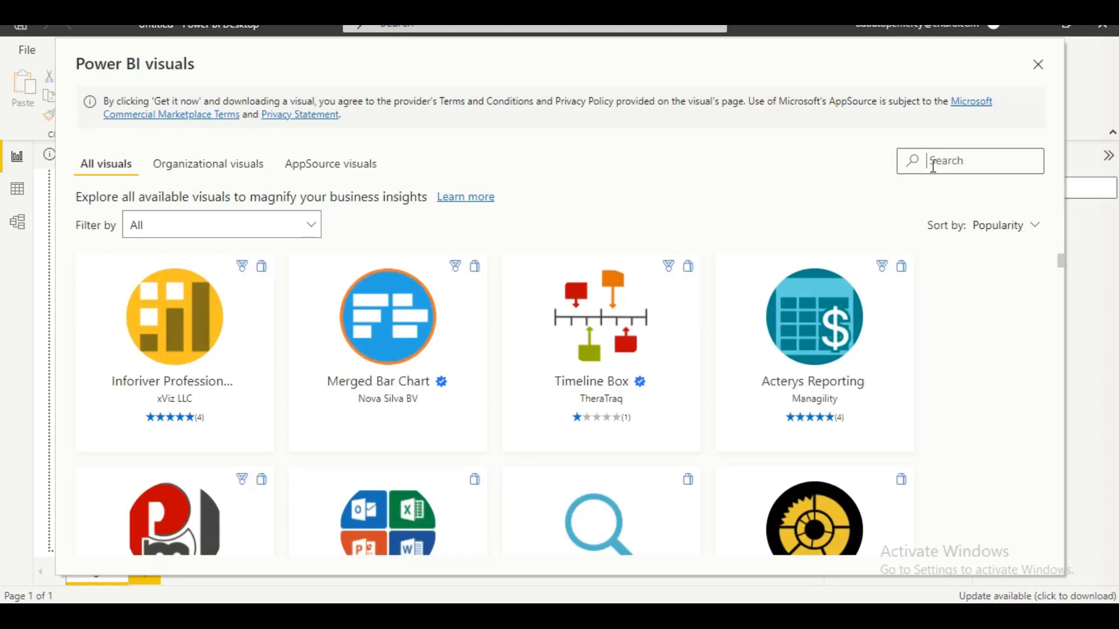
{"action": "type", "text": "heat ma"}
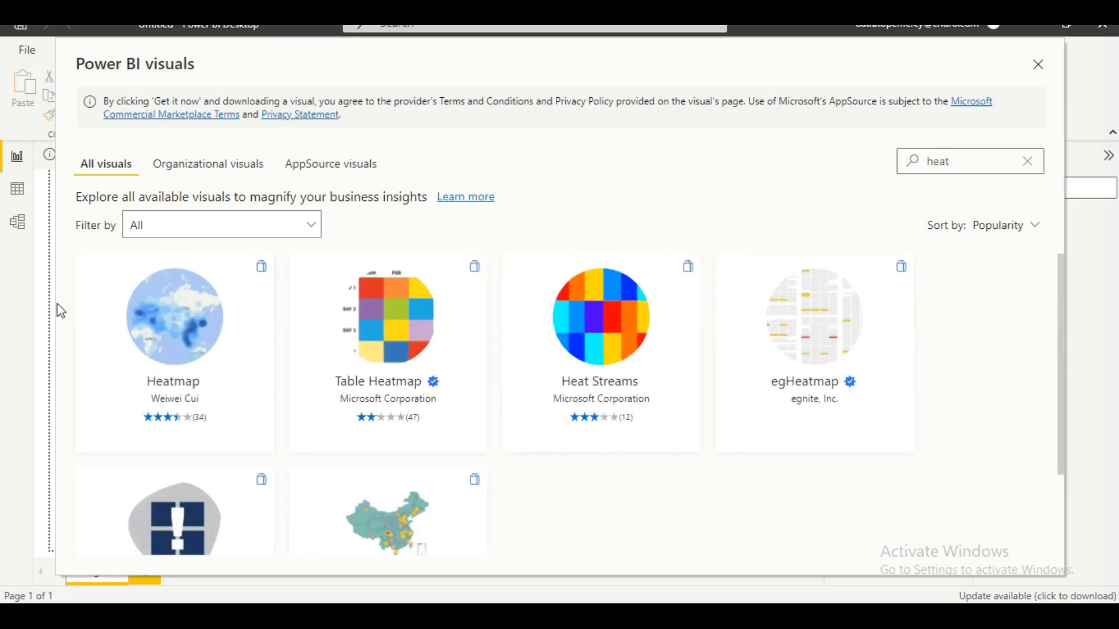
{"action": "left_click", "coordinate": [192, 352]}
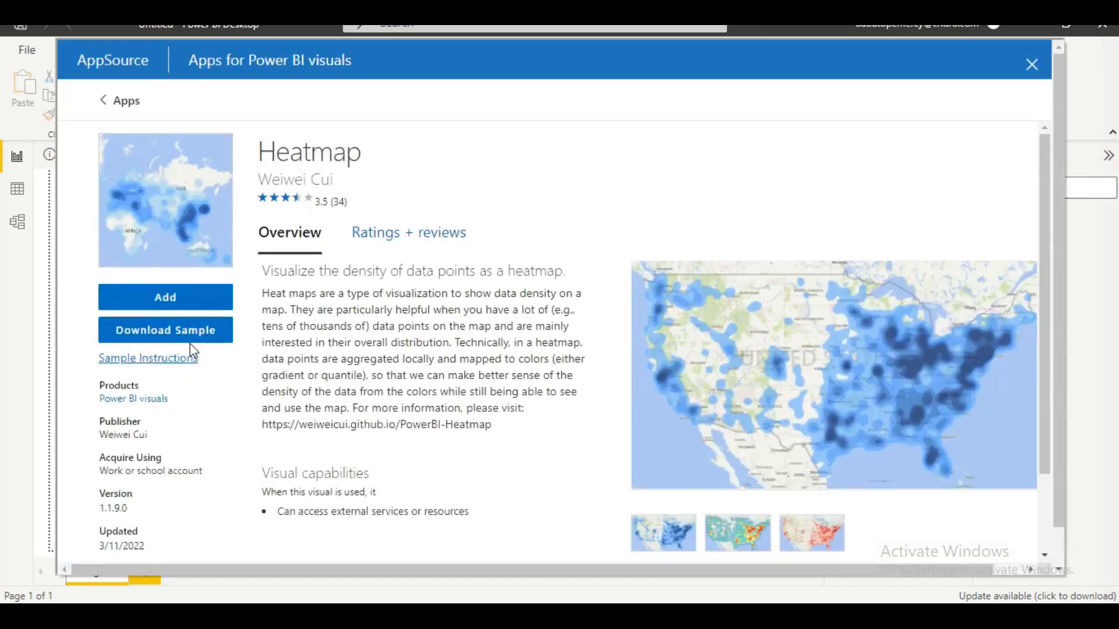
{"action": "left_click", "coordinate": [169, 295]}
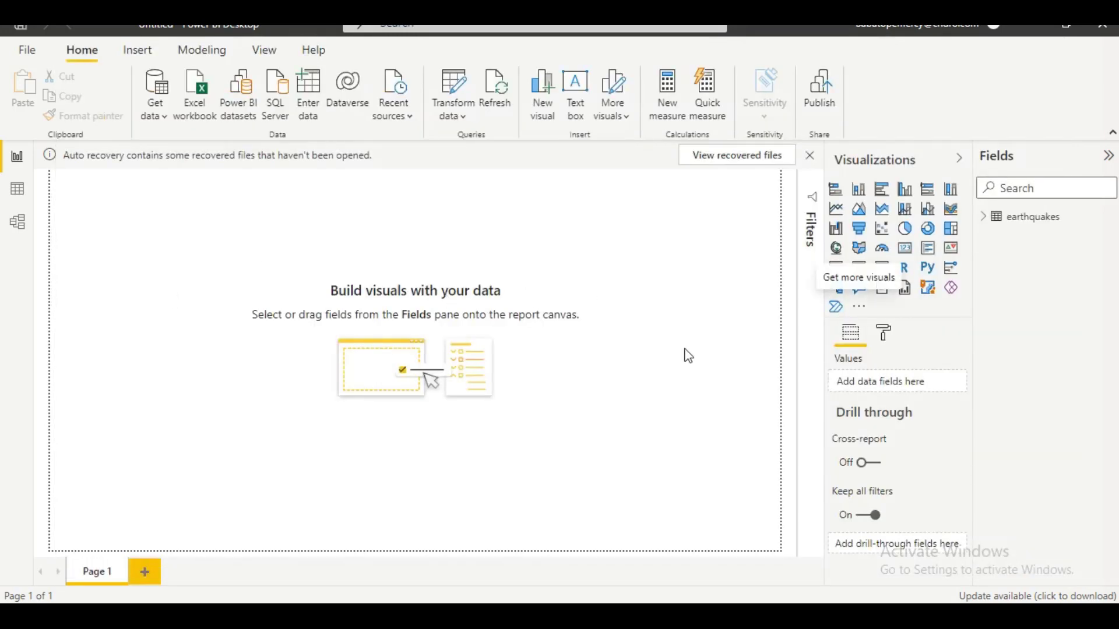
{"action": "left_click", "coordinate": [695, 341]}
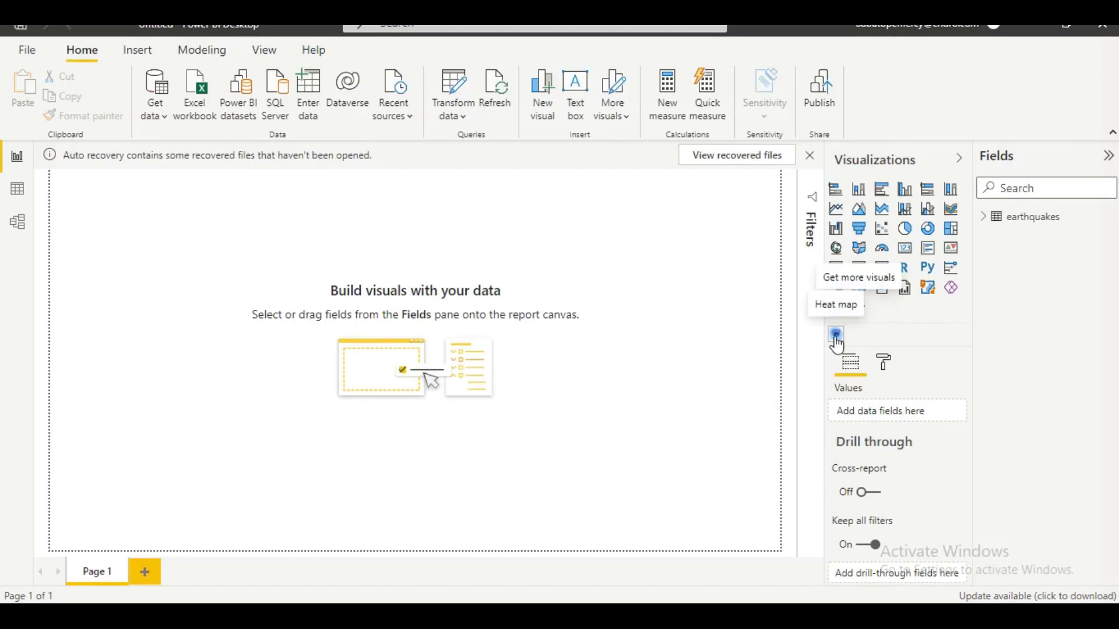
Expand the earthquakes table to list its fields
{"action": "left_click", "coordinate": [984, 217]}
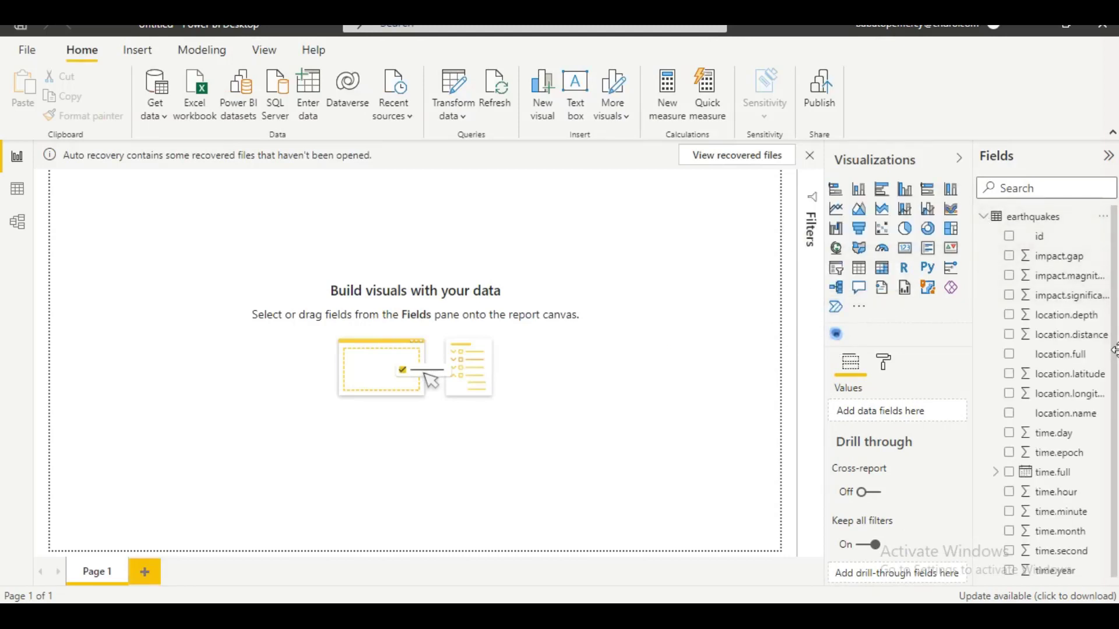
{"action": "left_click_drag", "start_coordinate": [1114, 369], "coordinate": [1115, 406]}
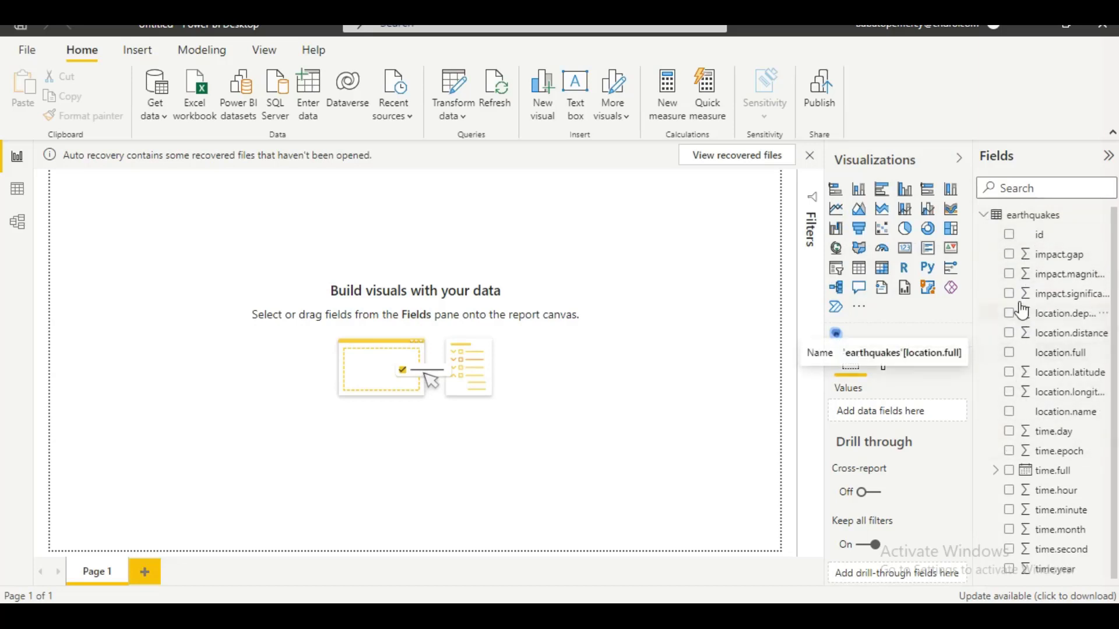
{"action": "left_click", "coordinate": [1010, 333]}
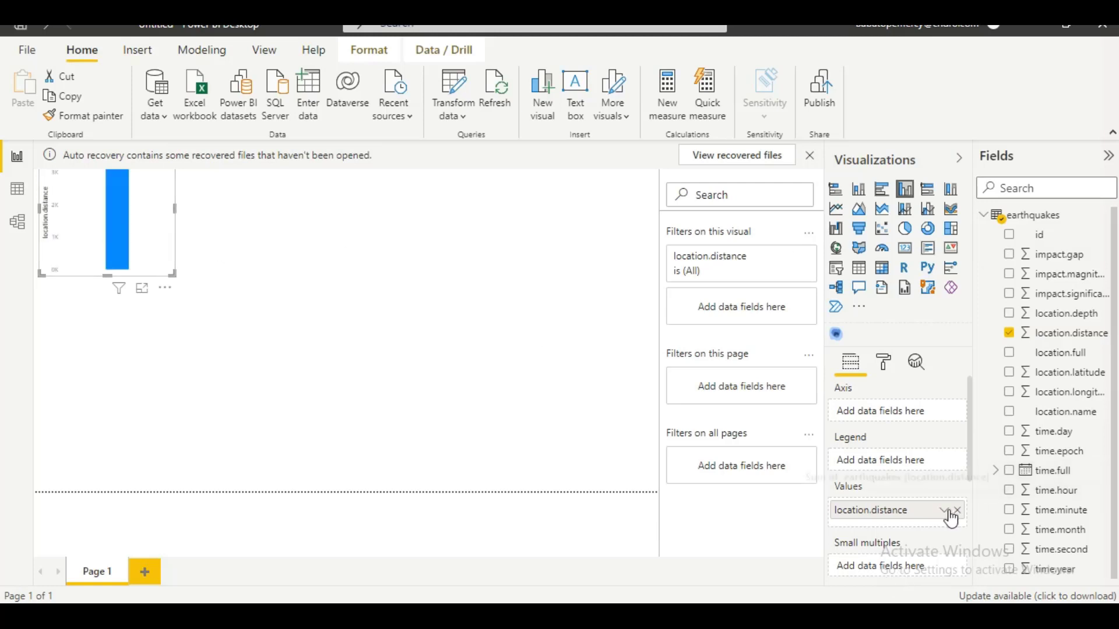
{"action": "left_click", "coordinate": [957, 511]}
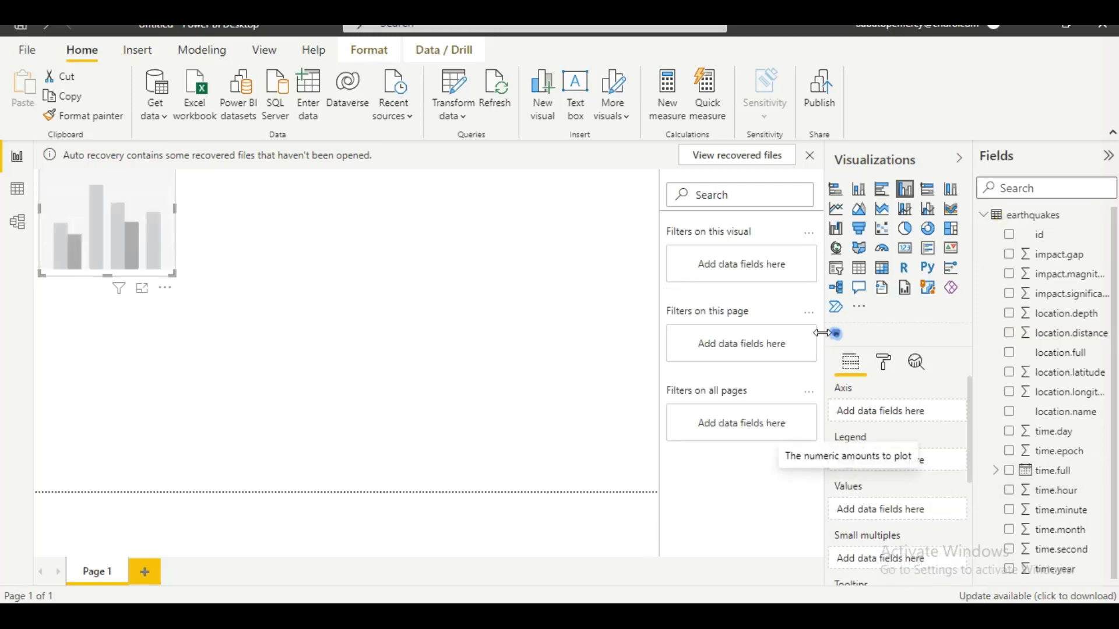
{"action": "left_click", "coordinate": [166, 289]}
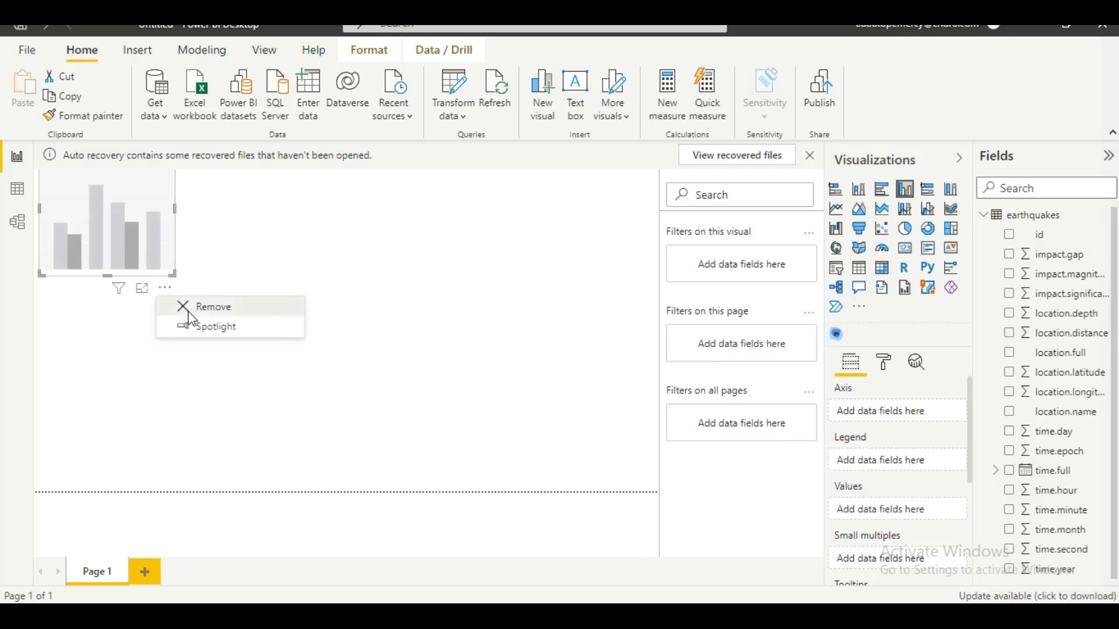
{"action": "left_click", "coordinate": [185, 307]}
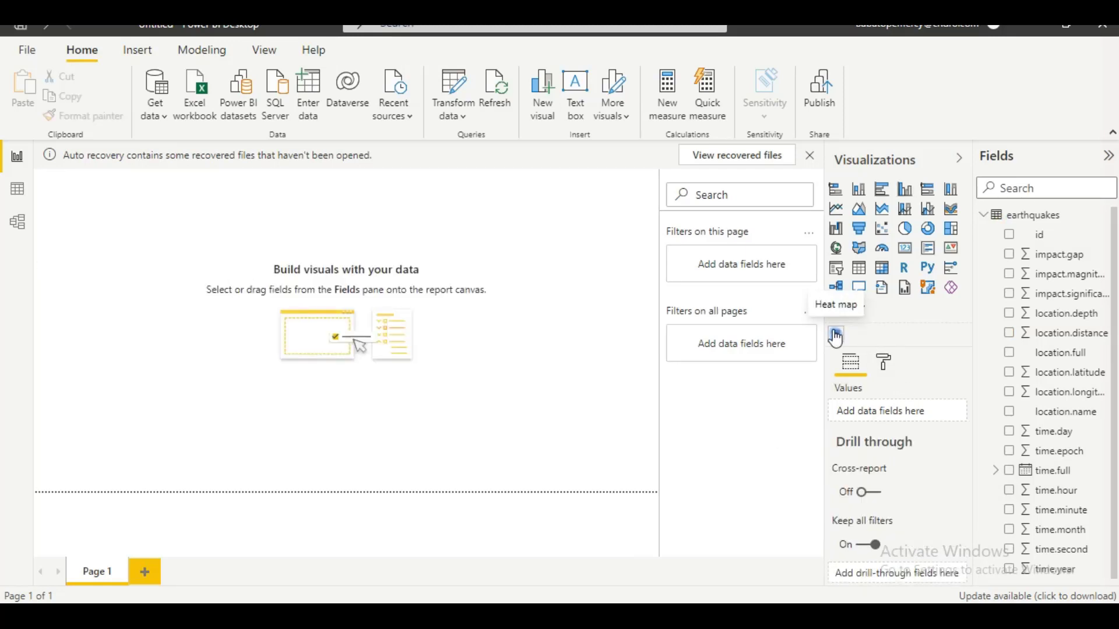
Insert an empty Heat map visual and move it to the middle of the report page
{"action": "left_click", "coordinate": [835, 336]}
{"action": "left_click_drag", "start_coordinate": [111, 226], "coordinate": [357, 321]}
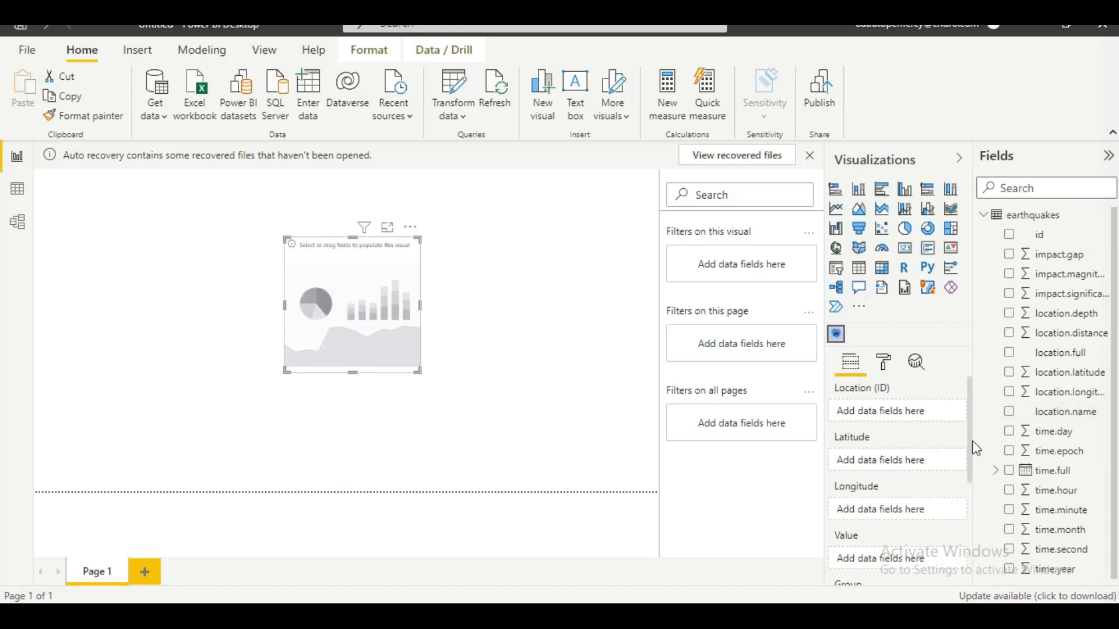
Assign location.distance to the heat map's Location (ID), location.latitude to Latitude and the longitude field to Longitude
{"action": "scroll", "coordinate": [967, 455], "scroll_direction": "down", "scroll_amount": 2}
{"action": "scroll", "coordinate": [963, 456], "scroll_direction": "up", "scroll_amount": 1}
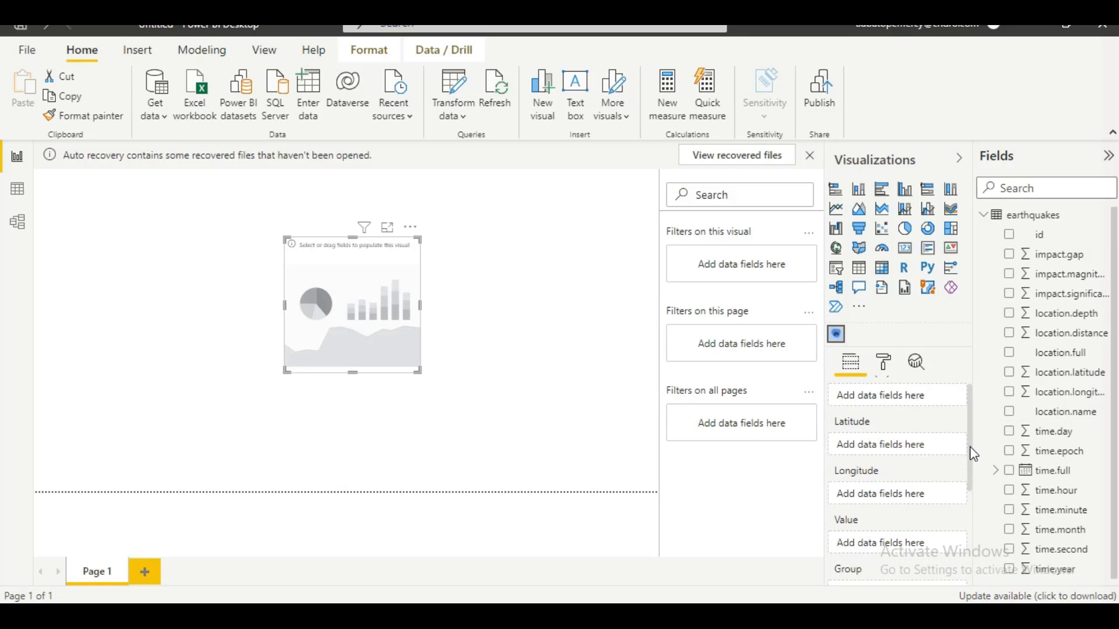
{"action": "scroll", "coordinate": [970, 447], "scroll_direction": "up", "scroll_amount": 1}
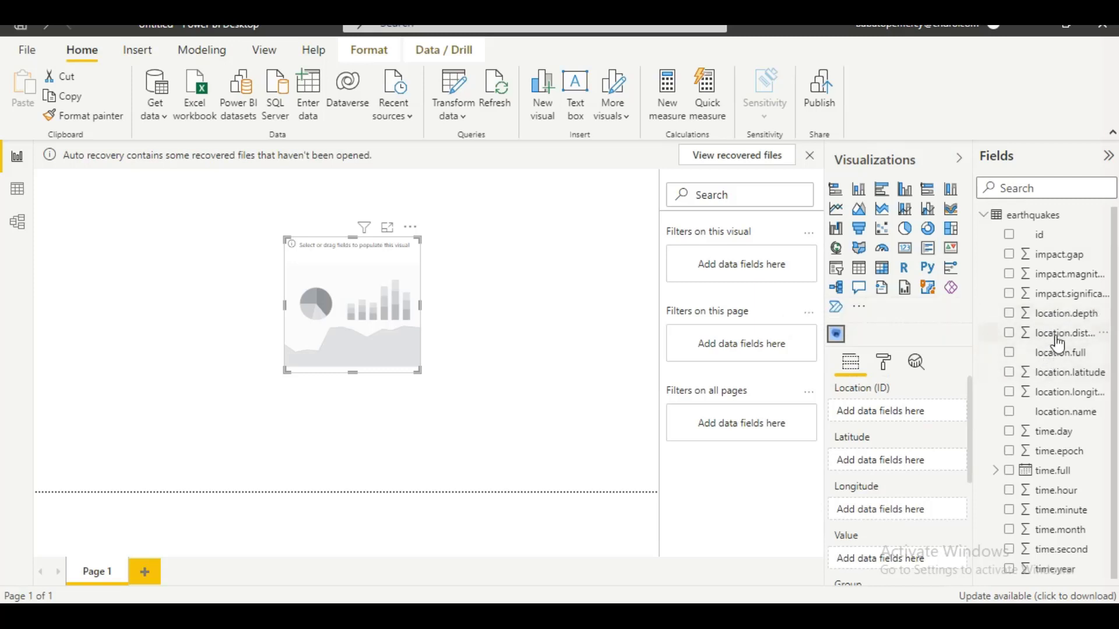
{"action": "left_click_drag", "start_coordinate": [1058, 338], "coordinate": [883, 419]}
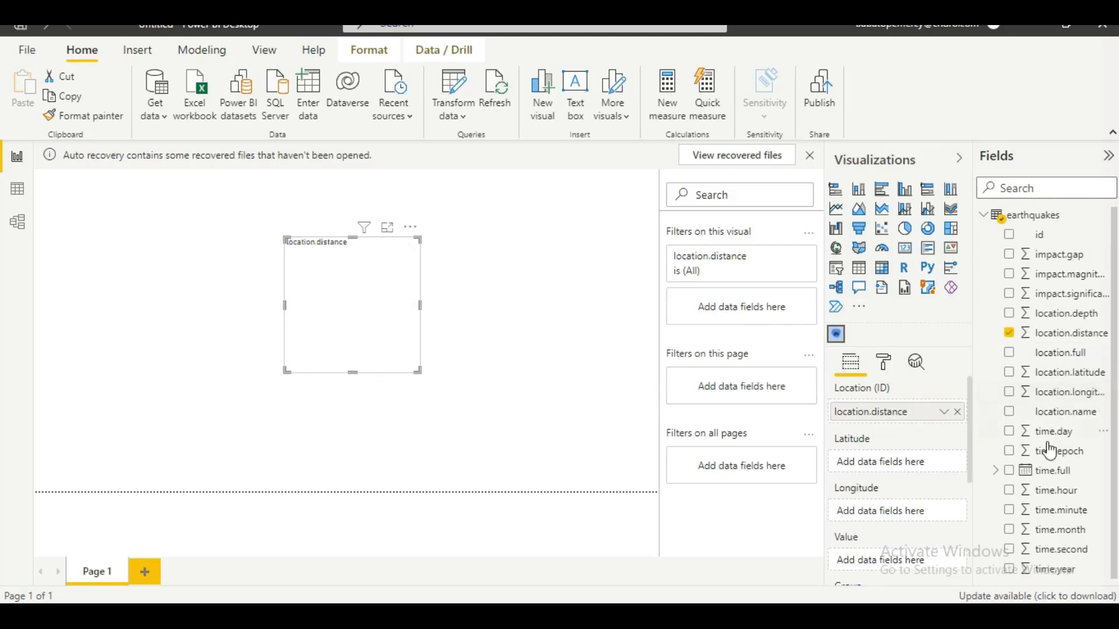
{"action": "left_click_drag", "start_coordinate": [1066, 373], "coordinate": [882, 459]}
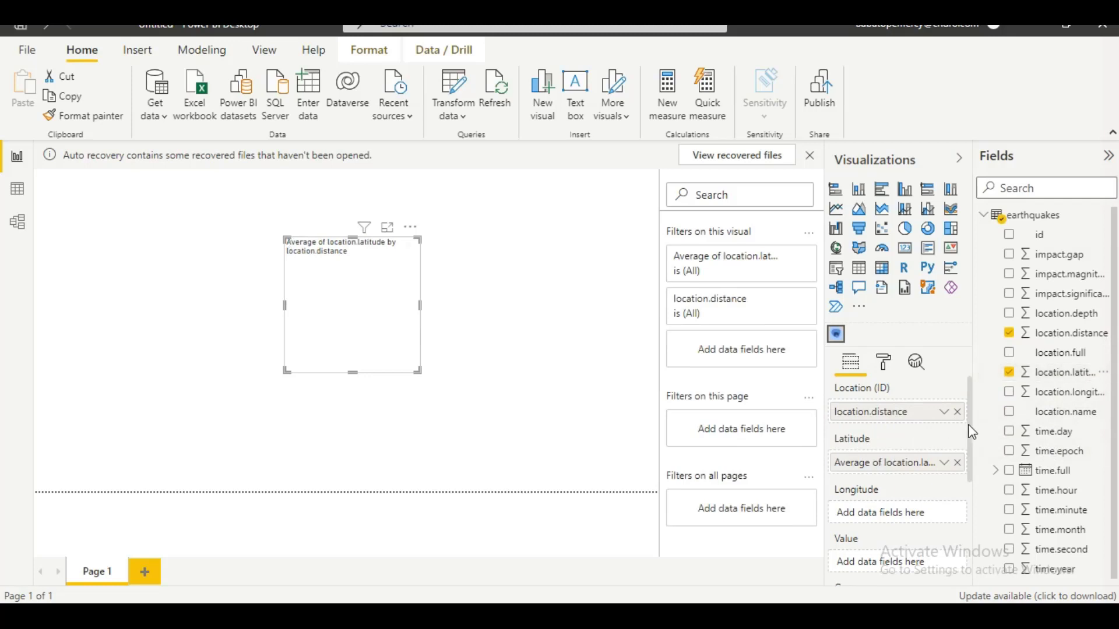
{"action": "left_click_drag", "start_coordinate": [970, 447], "coordinate": [971, 487]}
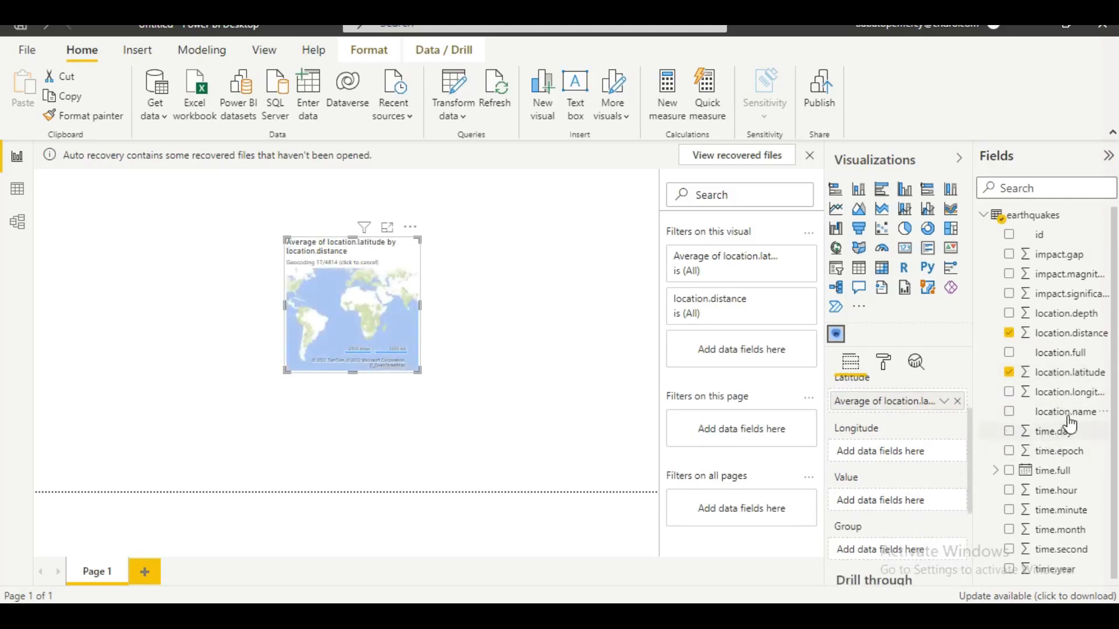
{"action": "left_click_drag", "start_coordinate": [1076, 398], "coordinate": [877, 447]}
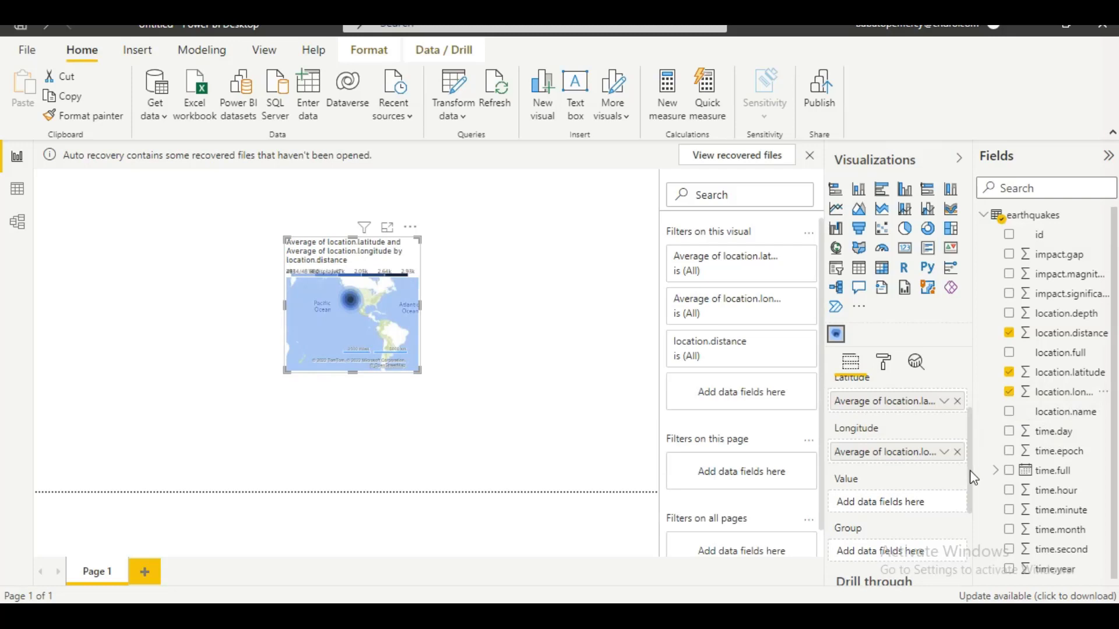
Assign time.day as the heat map's Value and time.hour as its Group
{"action": "scroll", "coordinate": [969, 471], "scroll_direction": "down", "scroll_amount": 2}
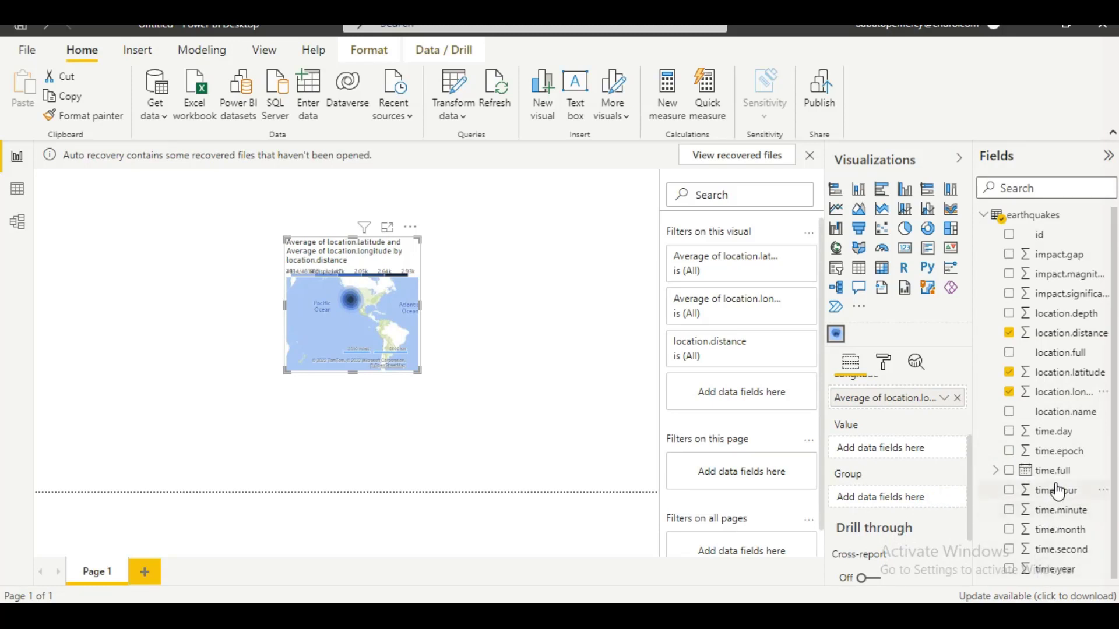
{"action": "left_click_drag", "start_coordinate": [1058, 442], "coordinate": [916, 450]}
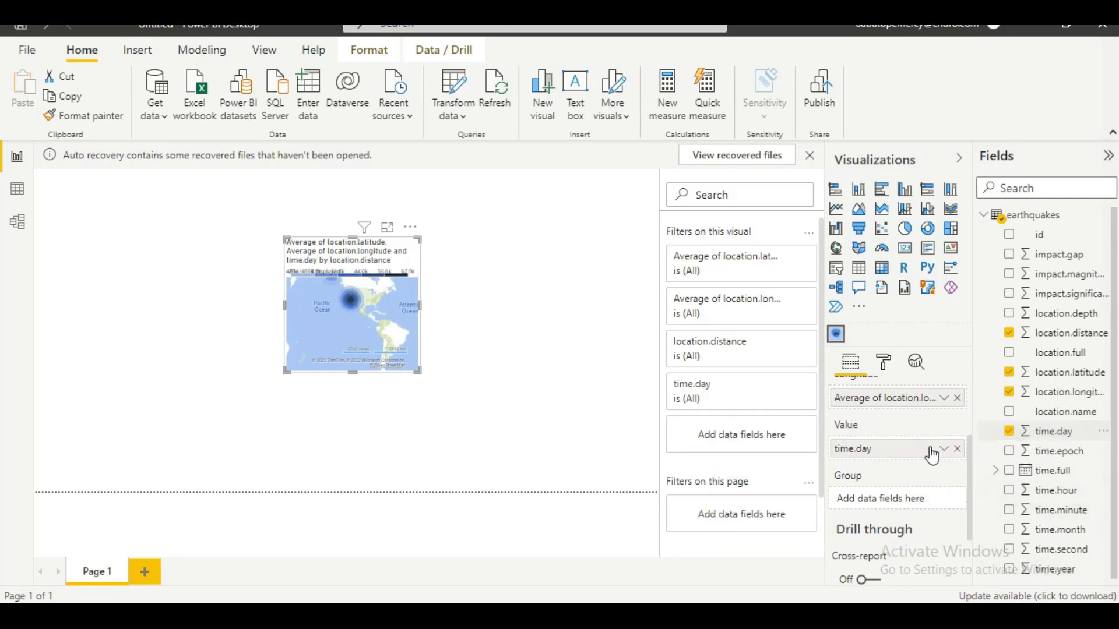
{"action": "left_click_drag", "start_coordinate": [1041, 498], "coordinate": [892, 508]}
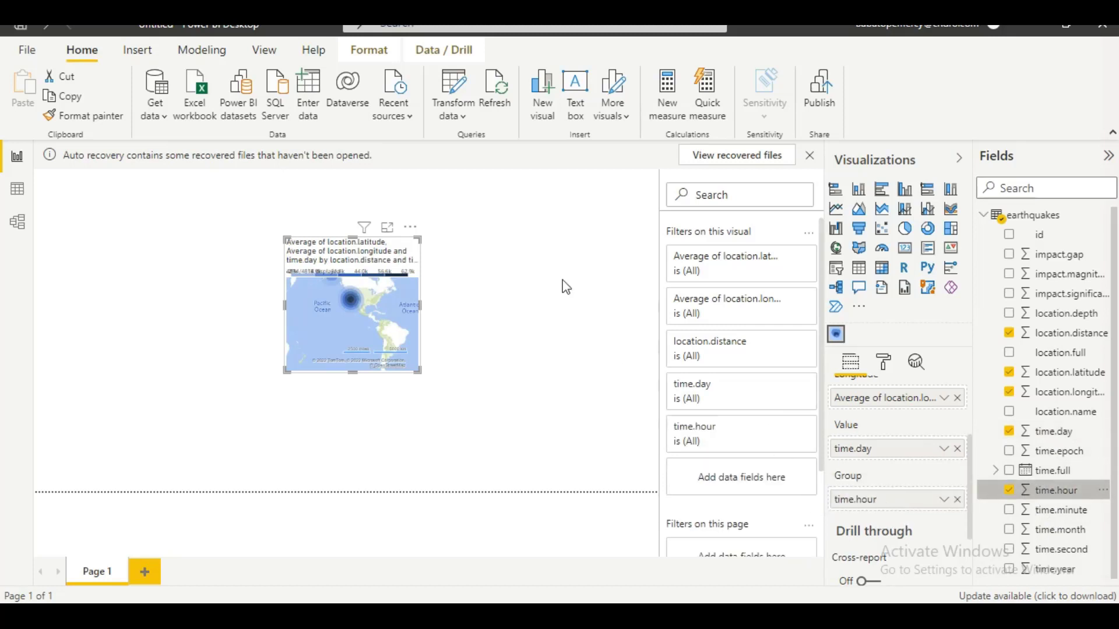
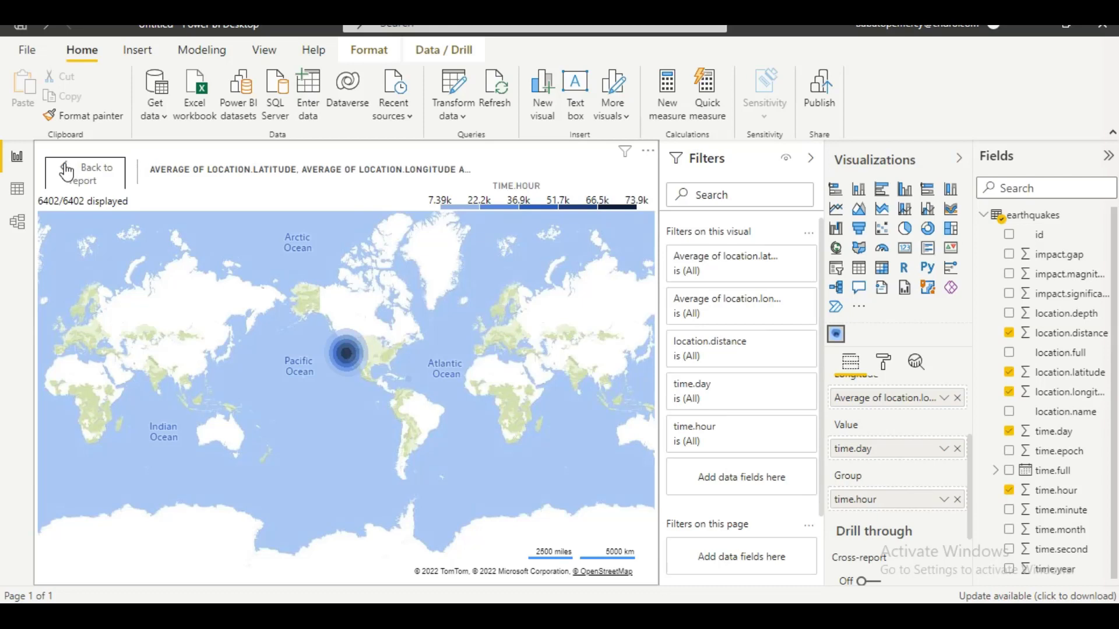
Return to the report from the enlarged map view and resize the heat map to fill the report page
{"action": "left_click", "coordinate": [68, 172]}
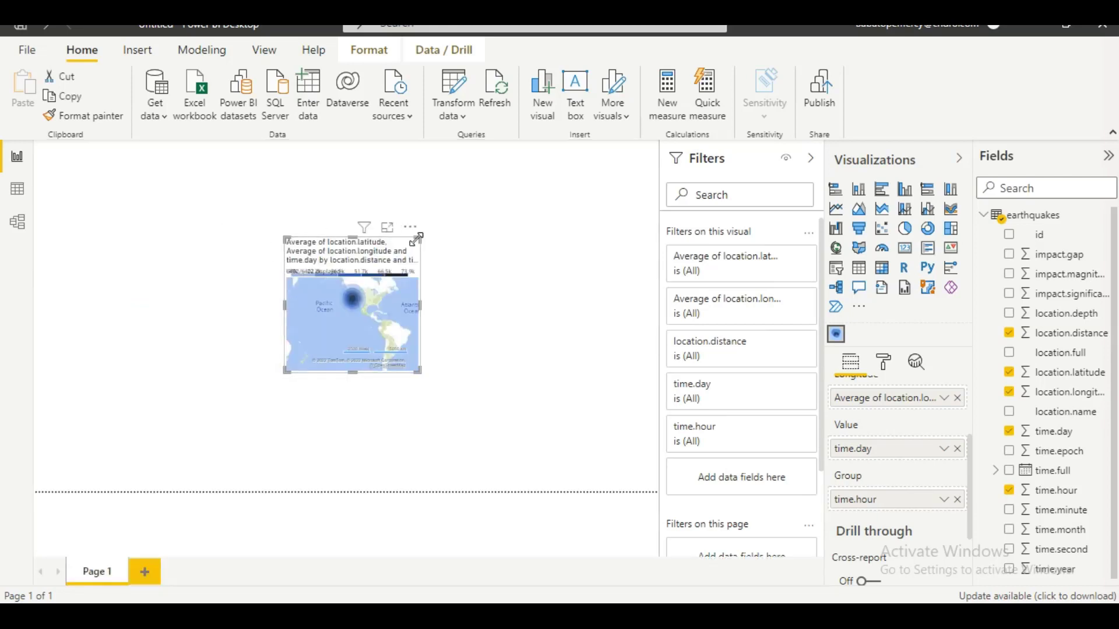
{"action": "left_click_drag", "start_coordinate": [422, 238], "coordinate": [542, 371]}
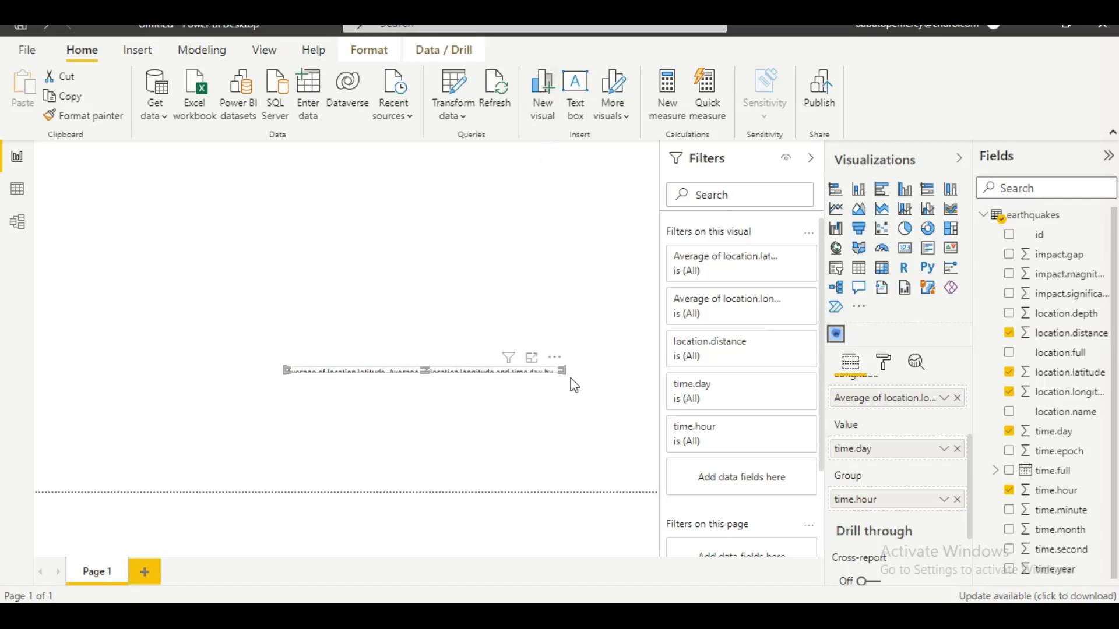
{"action": "left_click_drag", "start_coordinate": [562, 371], "coordinate": [574, 491]}
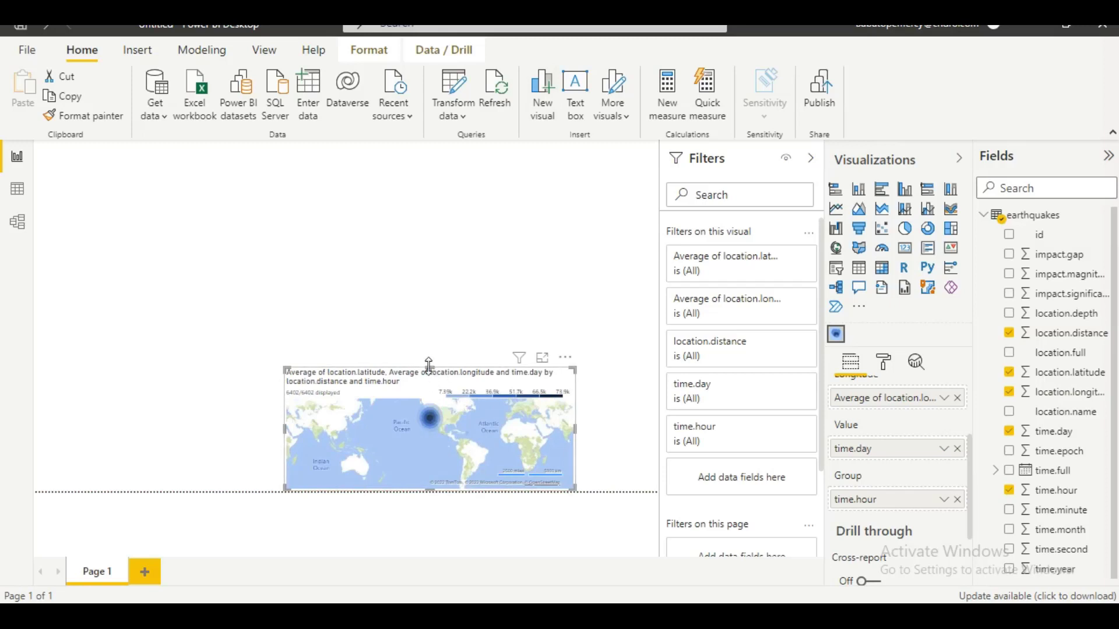
{"action": "left_click_drag", "start_coordinate": [429, 365], "coordinate": [384, 165]}
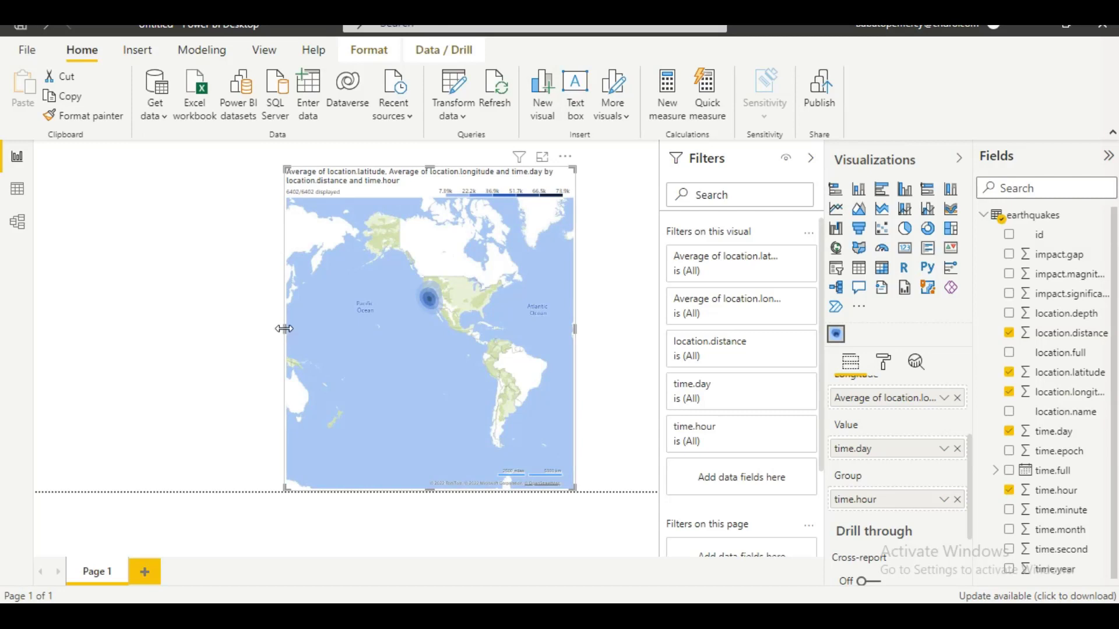
{"action": "left_click_drag", "start_coordinate": [284, 328], "coordinate": [81, 348]}
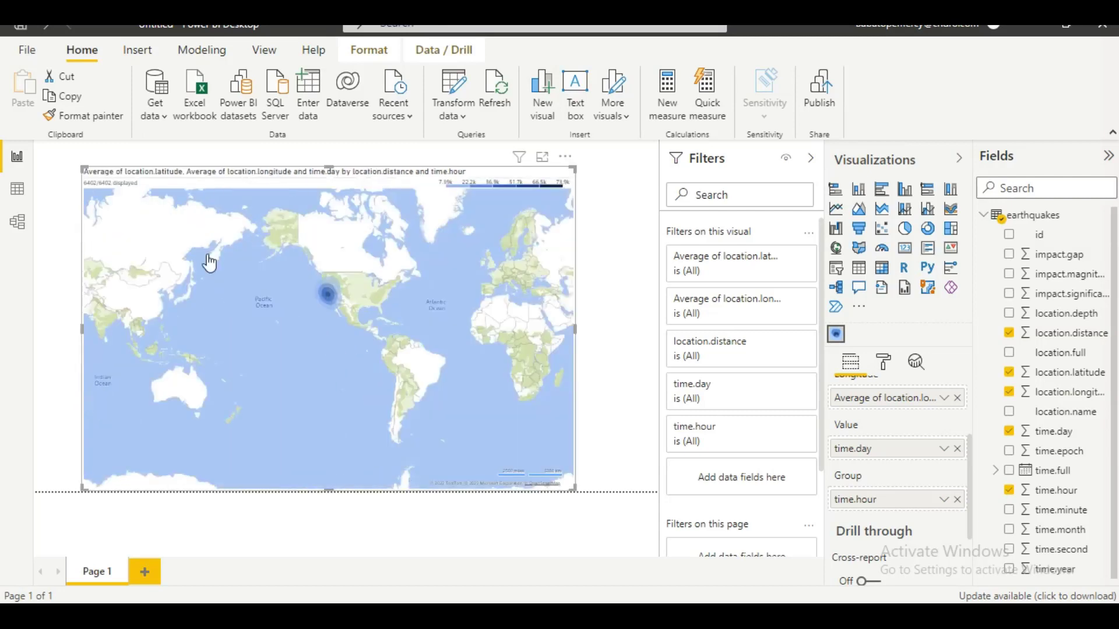
{"action": "left_click_drag", "start_coordinate": [575, 168], "coordinate": [658, 169]}
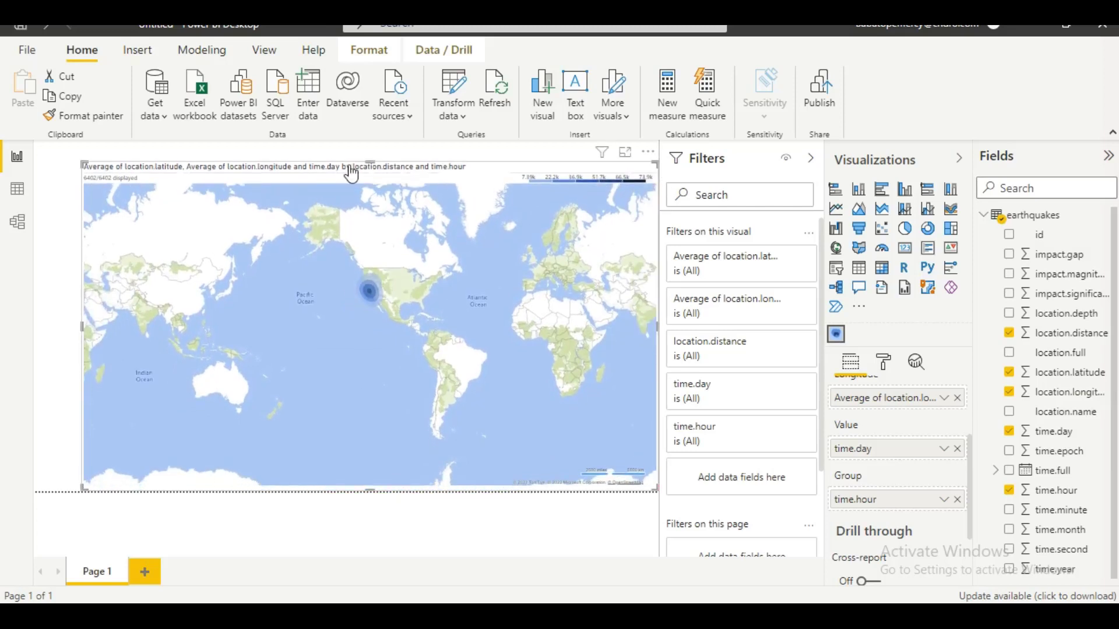
{"action": "left_click_drag", "start_coordinate": [82, 163], "coordinate": [35, 146]}
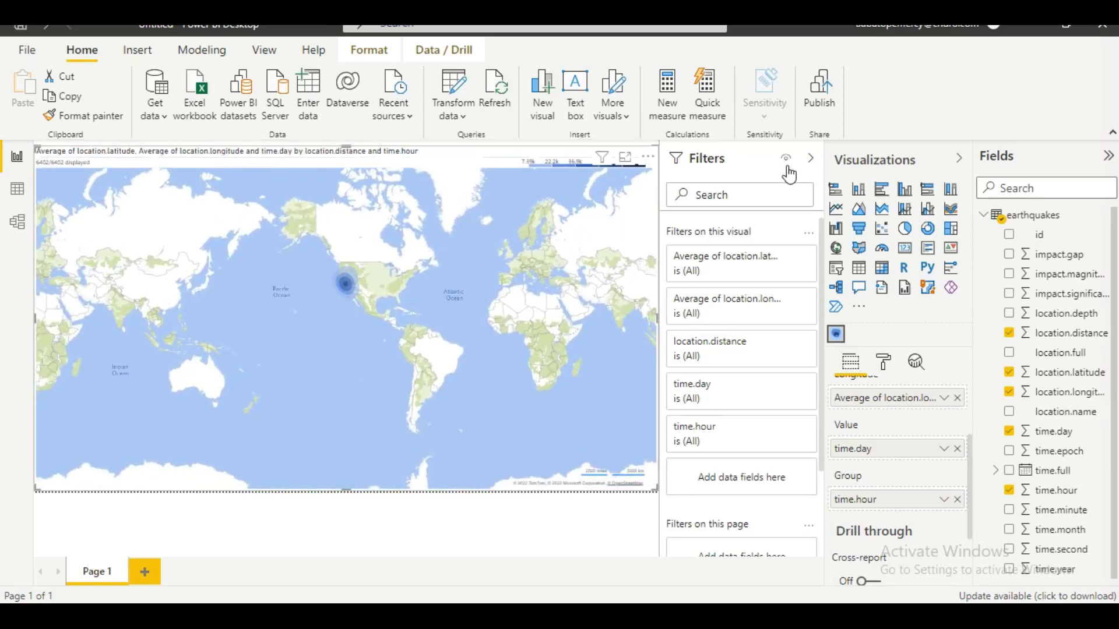
Collapse the Filters pane and set the heat map's renderer type to Heat
{"action": "left_click", "coordinate": [811, 163]}
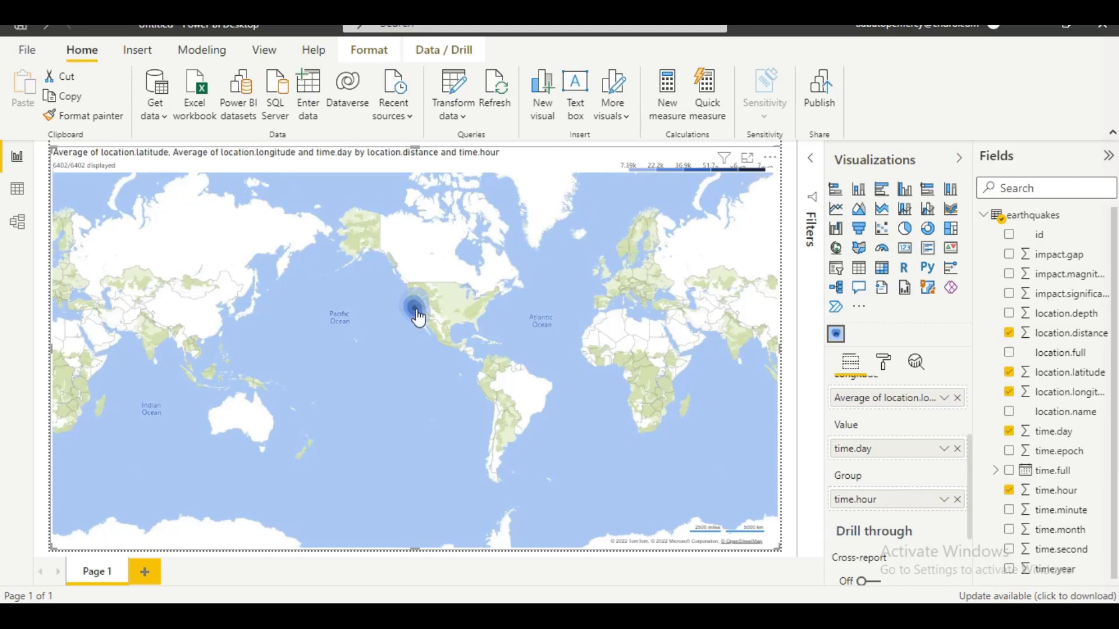
{"action": "scroll", "coordinate": [418, 318], "scroll_direction": "up", "scroll_amount": 2}
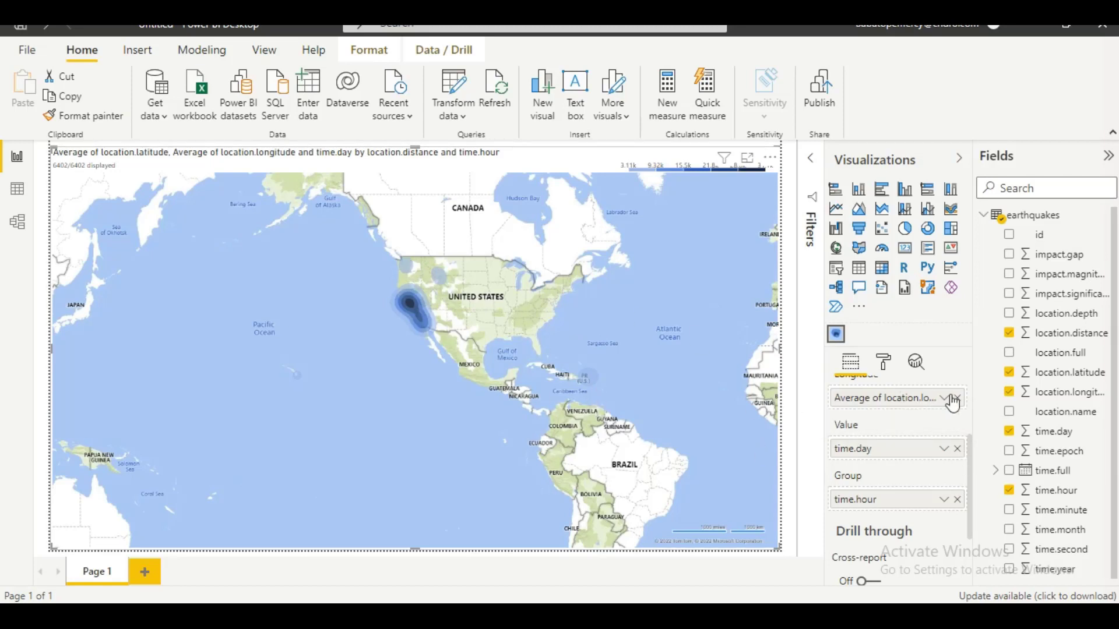
{"action": "left_click", "coordinate": [883, 362]}
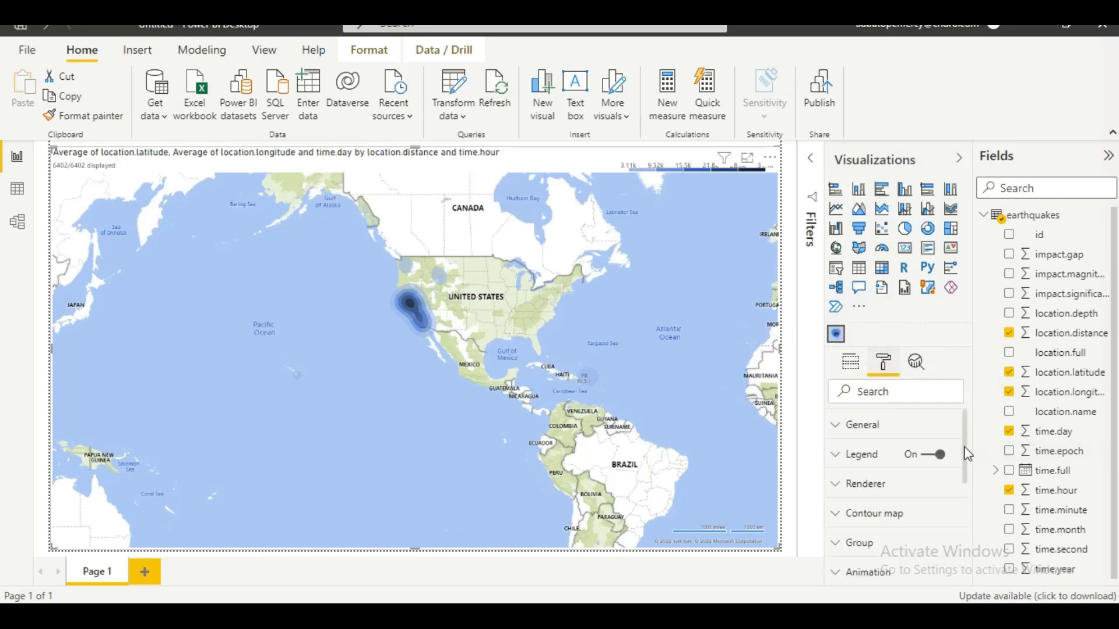
{"action": "scroll", "coordinate": [968, 453], "scroll_direction": "down", "scroll_amount": 2}
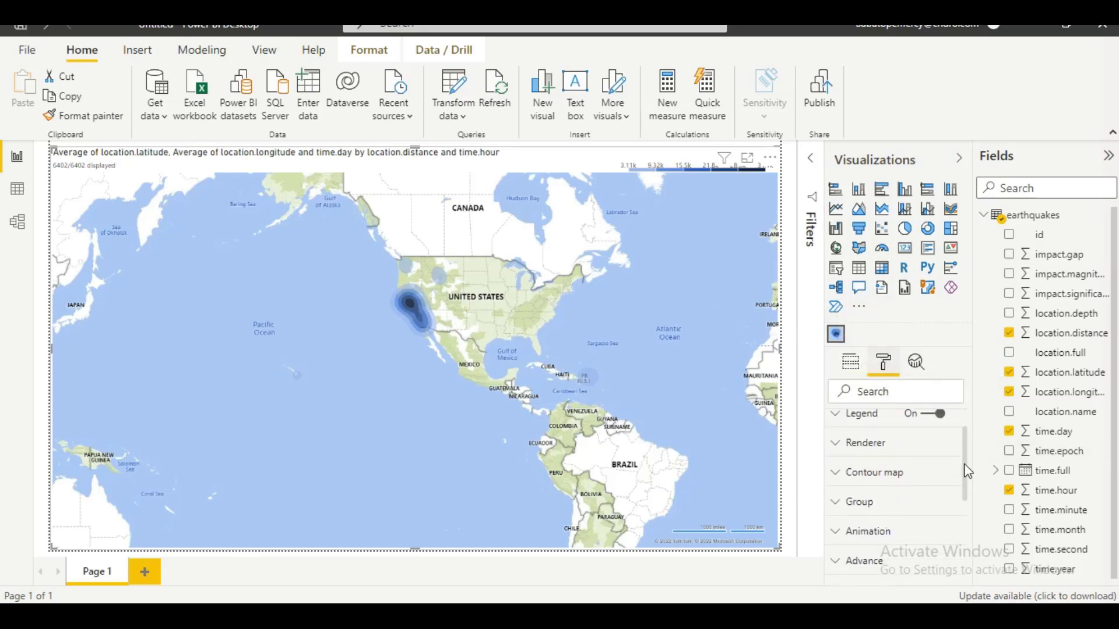
{"action": "left_click", "coordinate": [851, 447]}
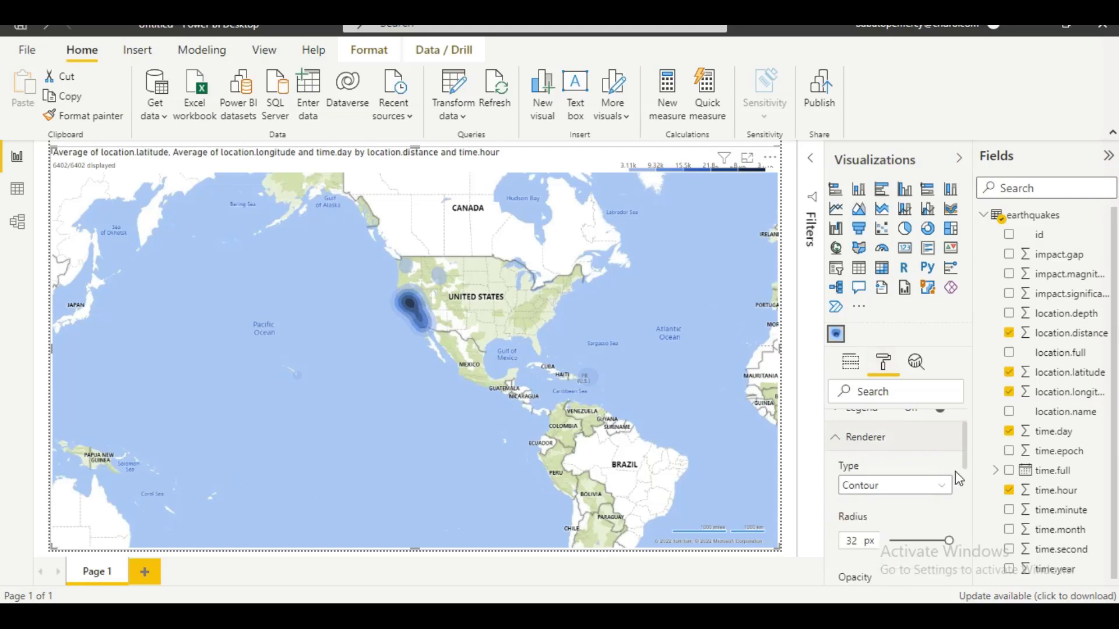
{"action": "mouse_move", "coordinate": [966, 458]}
{"action": "left_mouse_down"}
{"action": "mouse_move", "coordinate": [971, 507]}
{"action": "mouse_move", "coordinate": [970, 454]}
{"action": "left_mouse_up"}
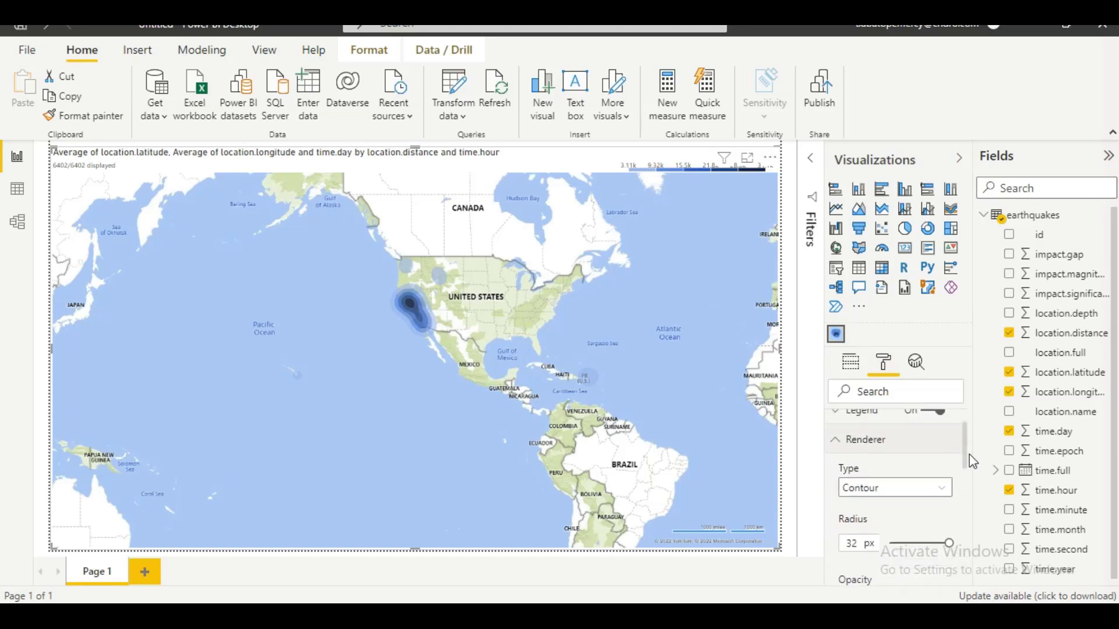
{"action": "left_click", "coordinate": [893, 490]}
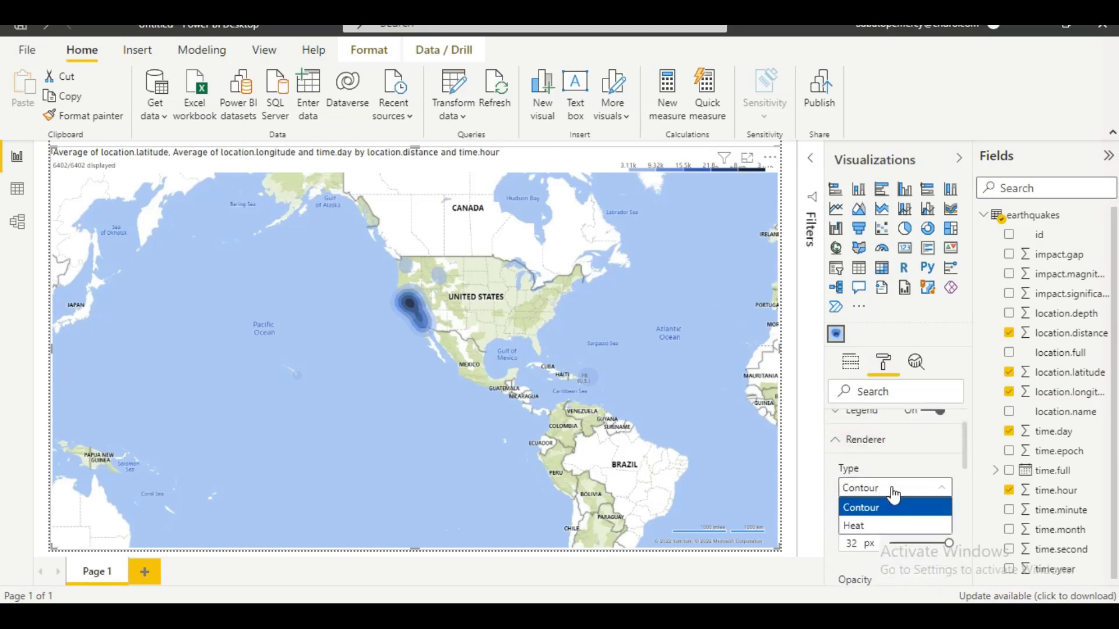
{"action": "left_click", "coordinate": [886, 526]}
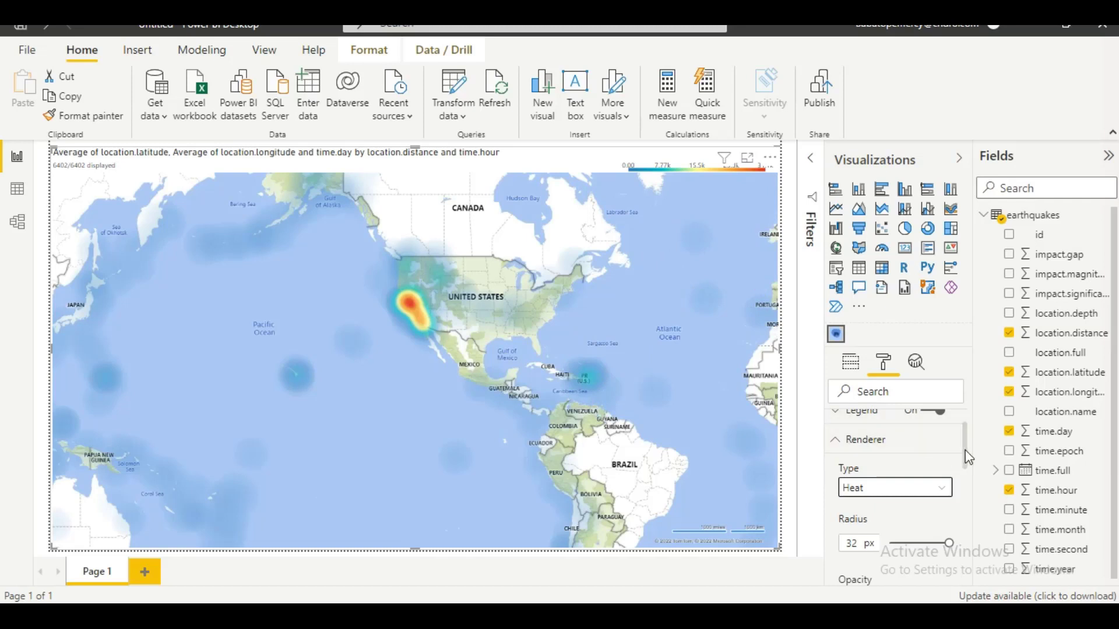
{"action": "mouse_move", "coordinate": [968, 457]}
{"action": "left_mouse_down"}
{"action": "mouse_move", "coordinate": [965, 502]}
{"action": "mouse_move", "coordinate": [965, 443]}
{"action": "left_mouse_up"}
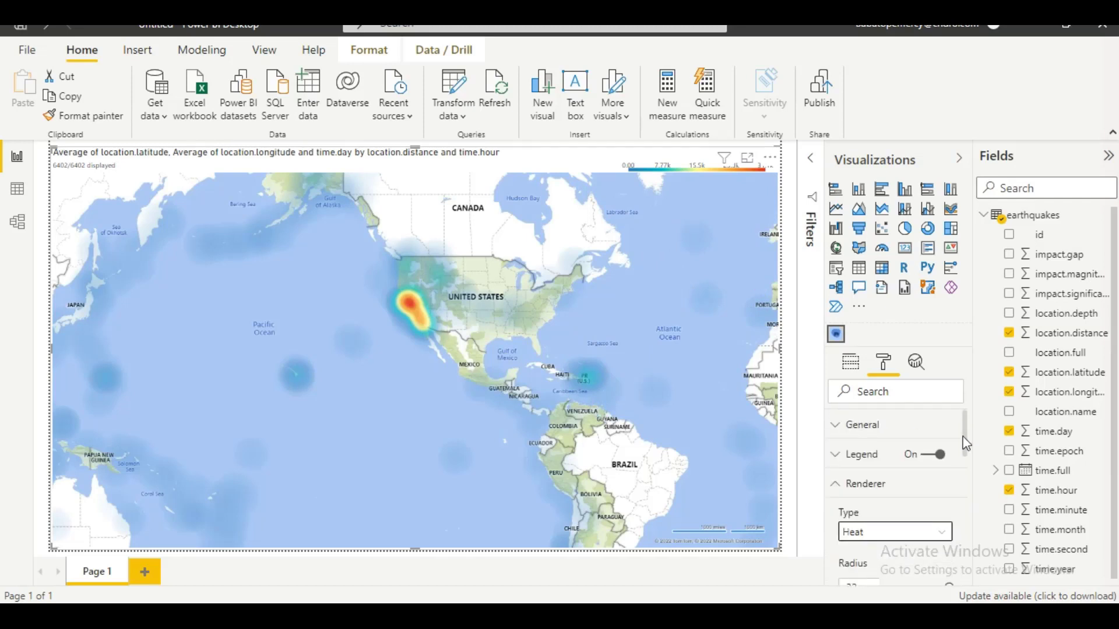
{"action": "left_click", "coordinate": [835, 485]}
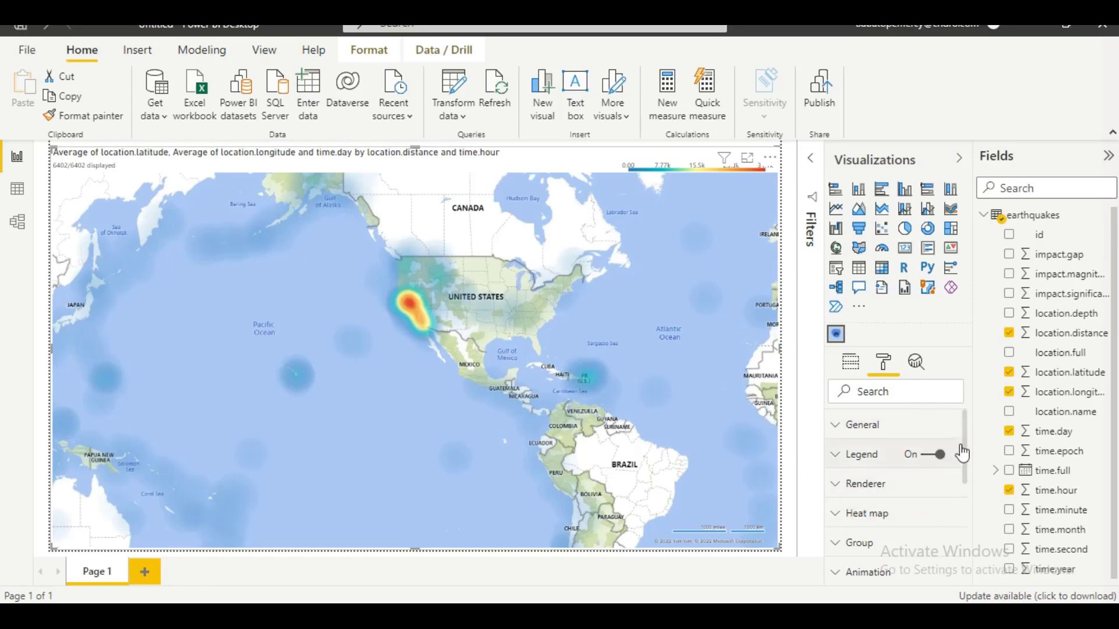
Set the Level 5 color of the heat map's color scale to the red theme color
{"action": "scroll", "coordinate": [966, 455], "scroll_direction": "down", "scroll_amount": 1}
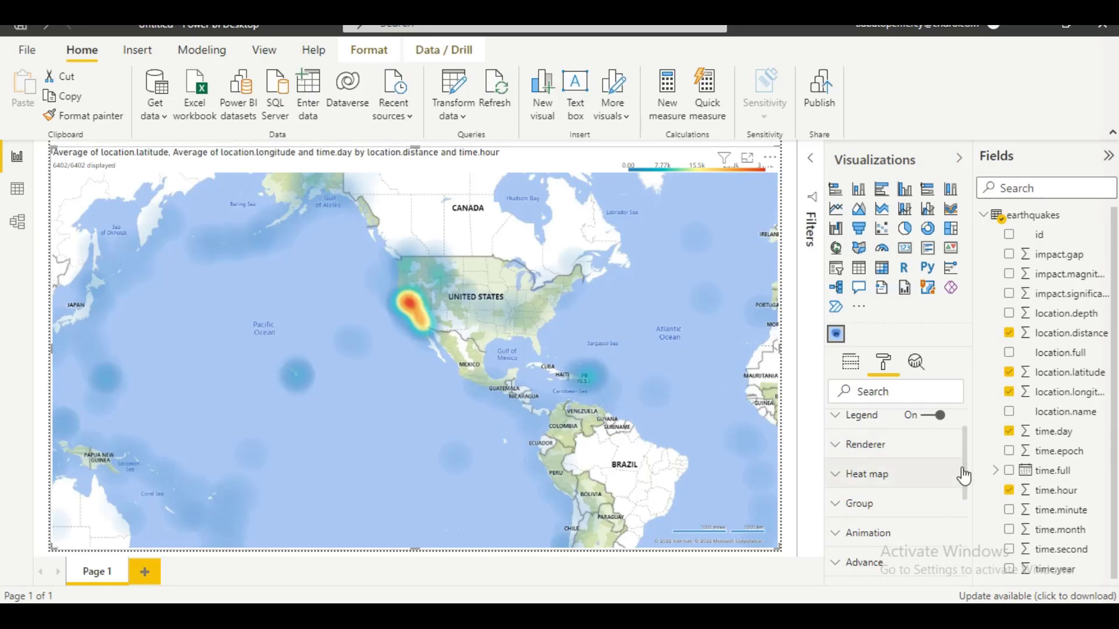
{"action": "scroll", "coordinate": [964, 478], "scroll_direction": "down", "scroll_amount": 1}
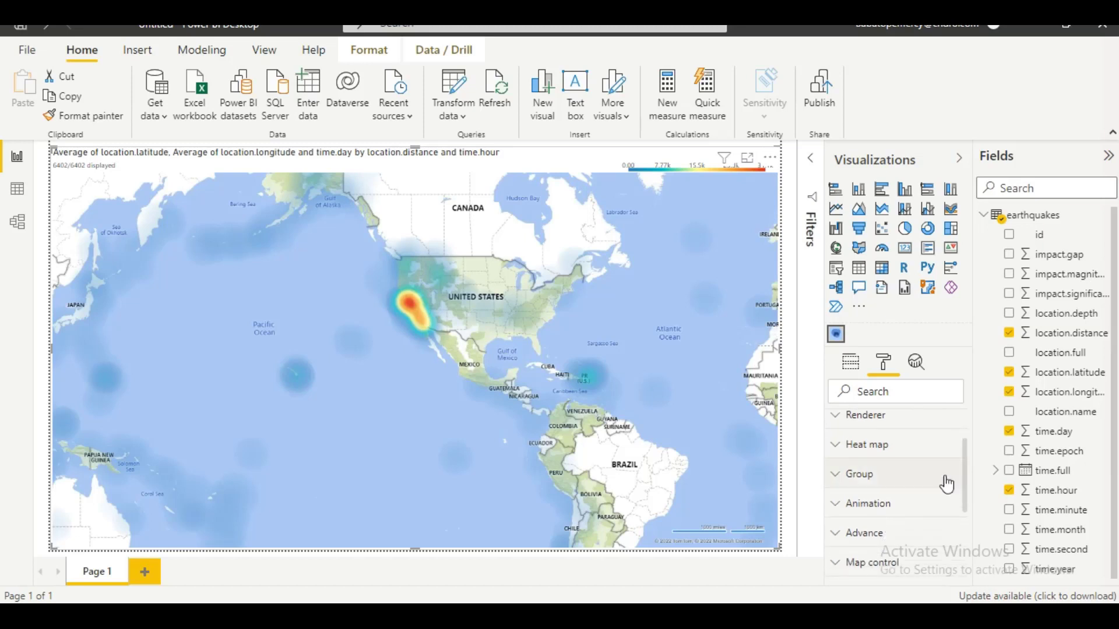
{"action": "left_click", "coordinate": [884, 452]}
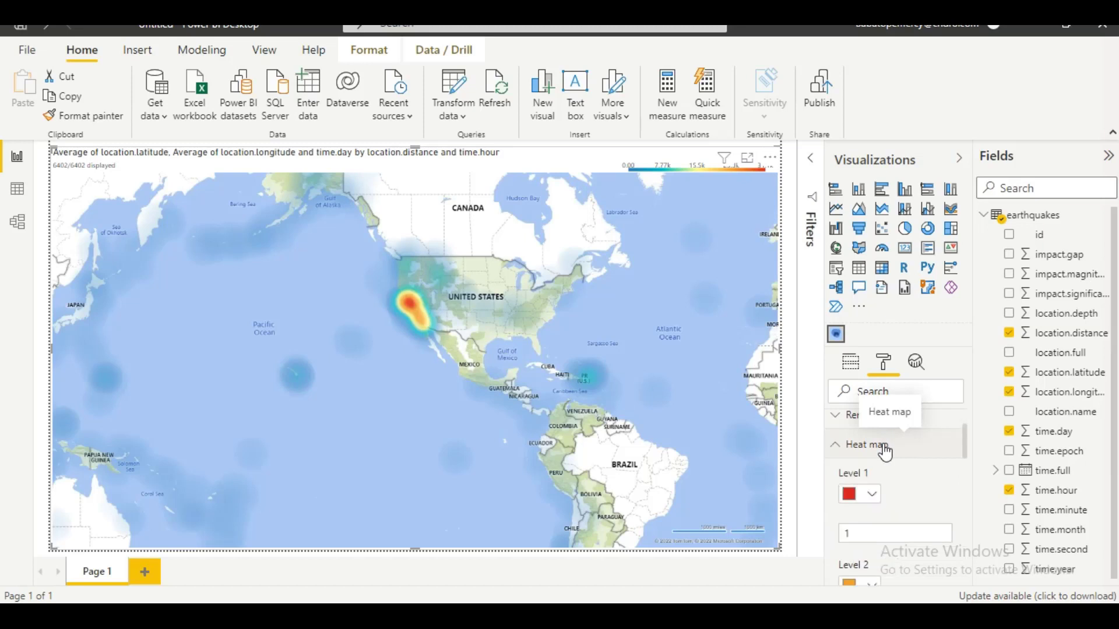
{"action": "scroll", "coordinate": [964, 435], "scroll_direction": "down", "scroll_amount": 2}
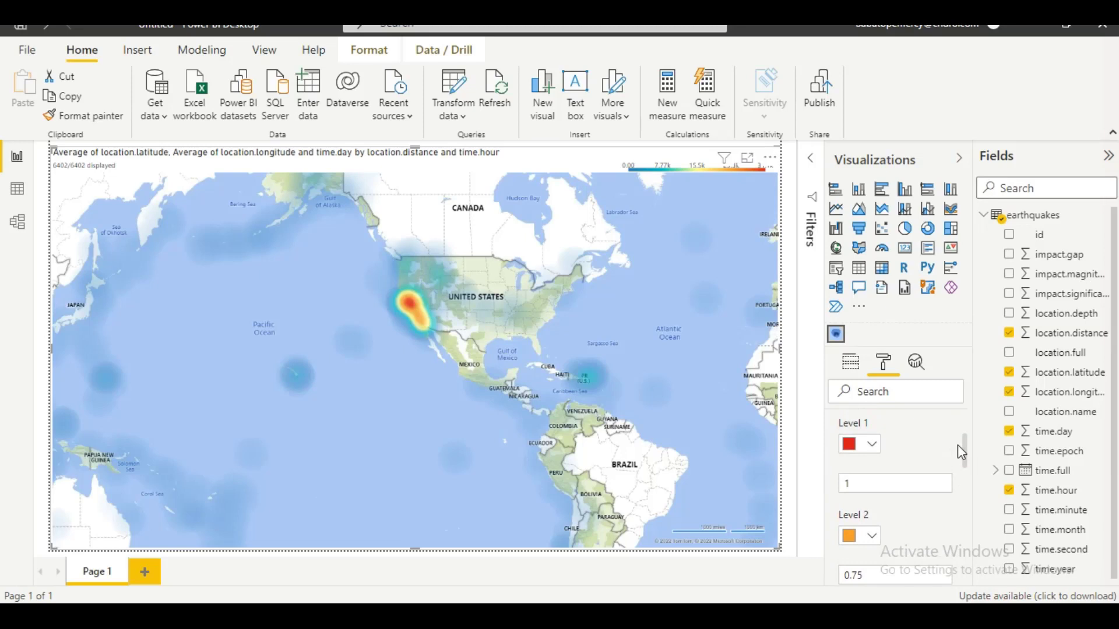
{"action": "left_click_drag", "start_coordinate": [957, 446], "coordinate": [964, 512]}
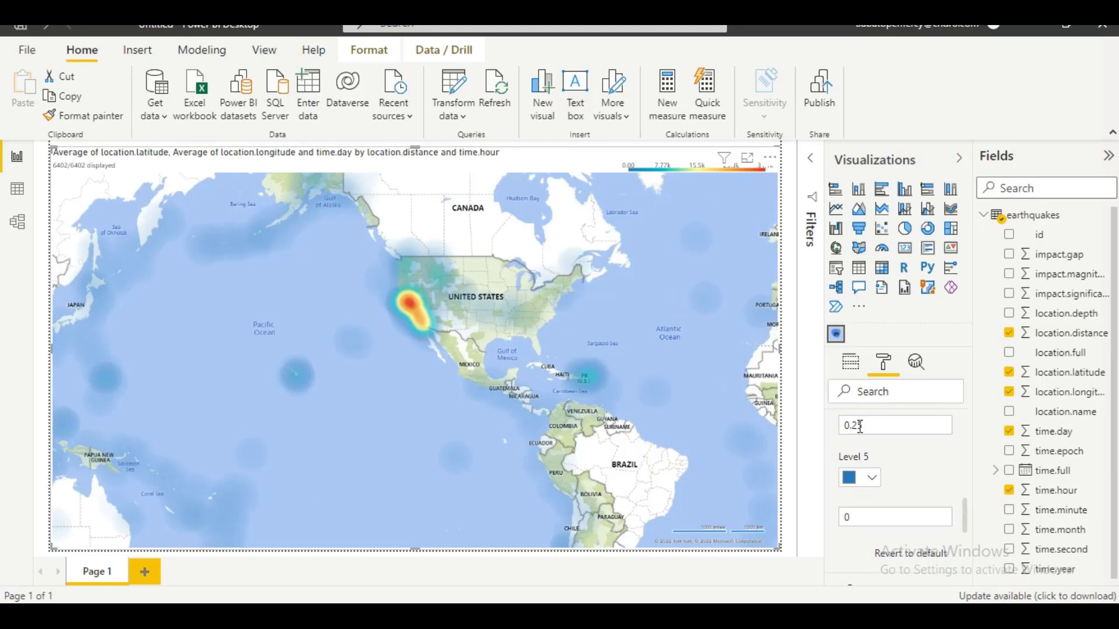
{"action": "left_click", "coordinate": [872, 481]}
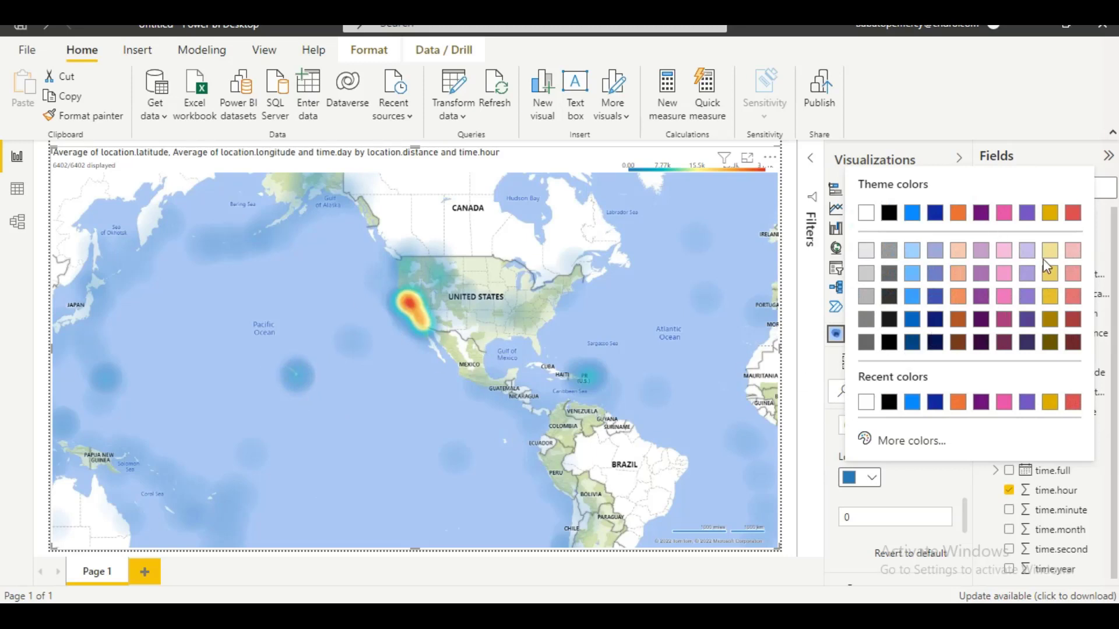
{"action": "left_click", "coordinate": [1077, 217]}
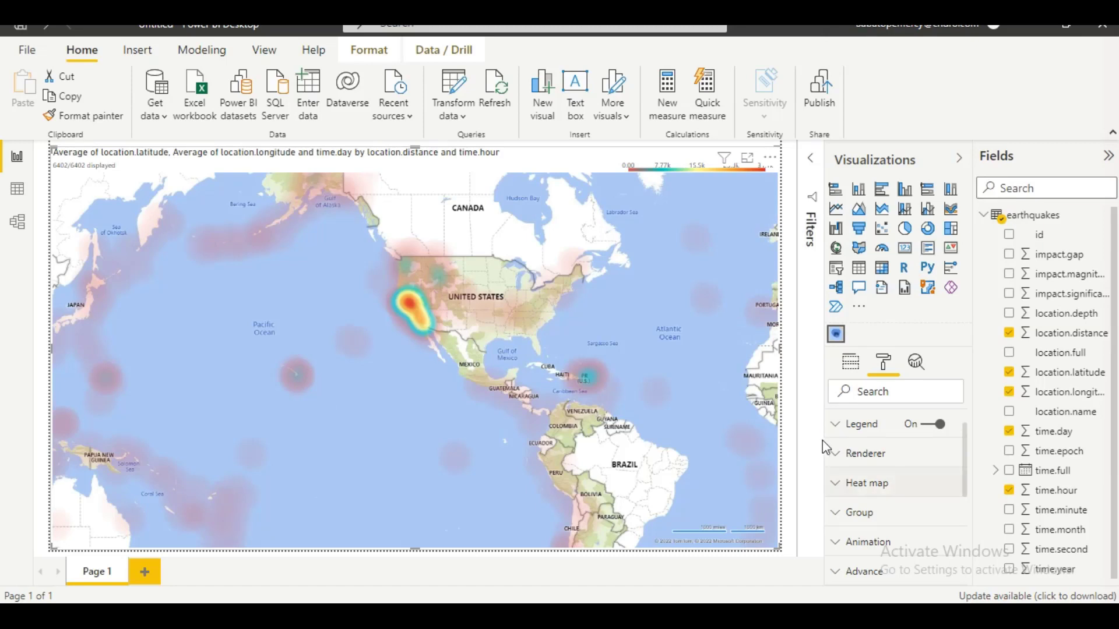
Add a report page with a table of impact.gap, impact.magnitude, impact.significance, time.second, time.year and id, enlarged to fill most of the page
{"action": "left_click", "coordinate": [142, 572]}
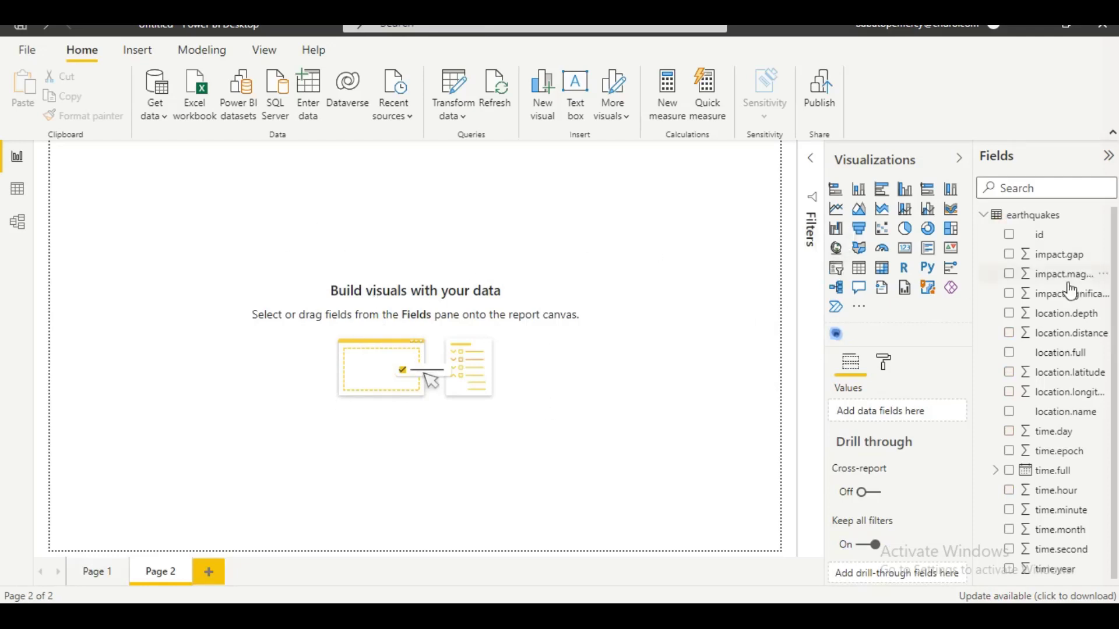
{"action": "left_click", "coordinate": [860, 270]}
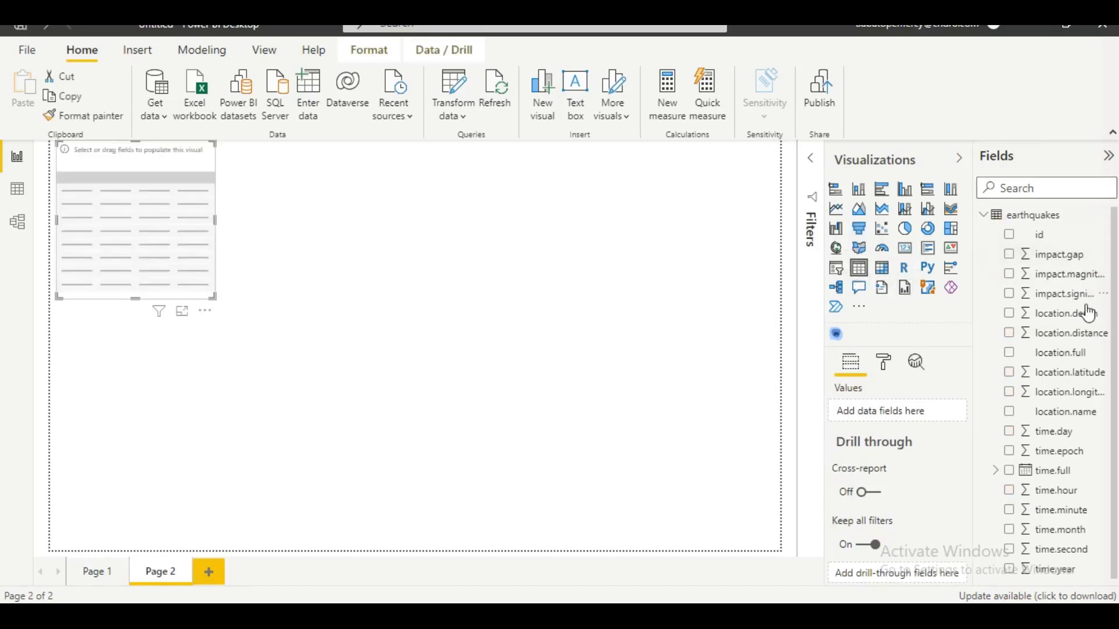
{"action": "left_click", "coordinate": [1009, 257]}
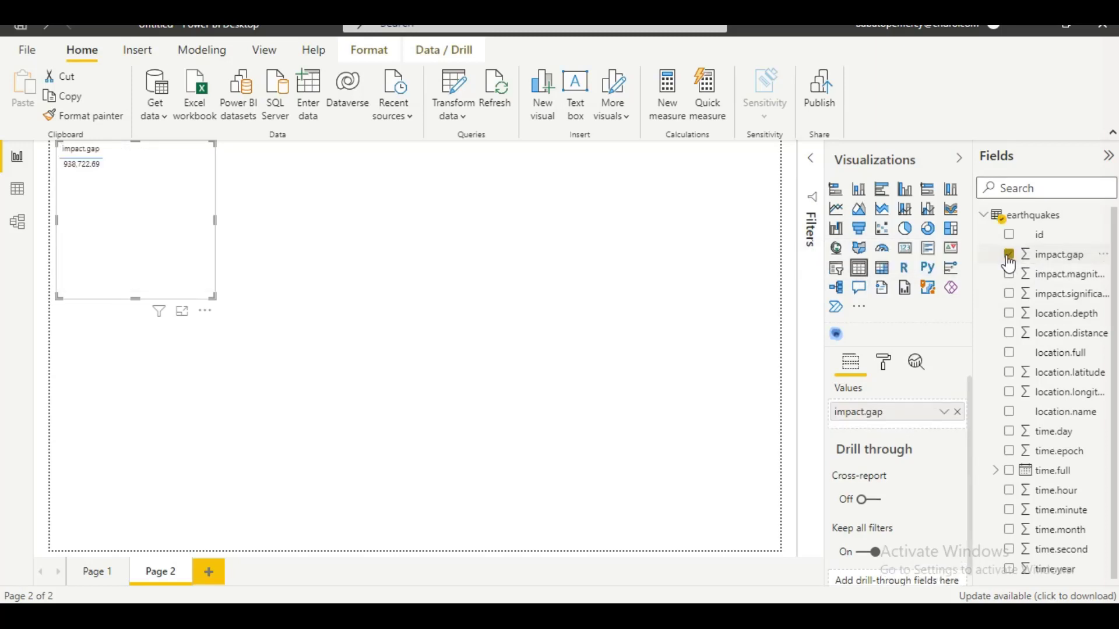
{"action": "left_click", "coordinate": [1009, 273]}
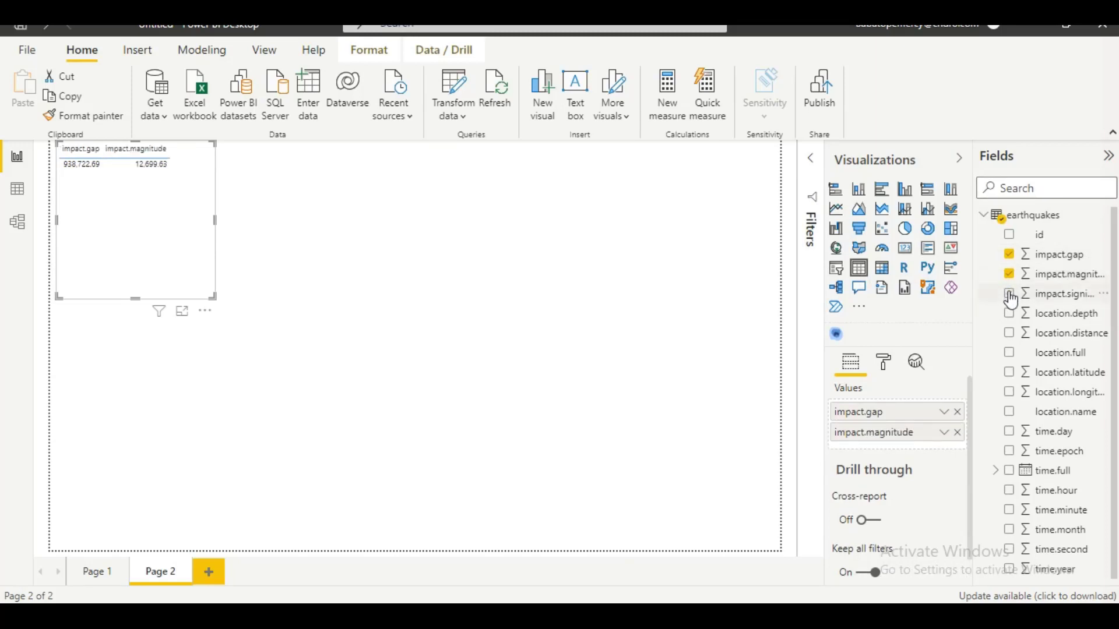
{"action": "left_click", "coordinate": [1010, 294]}
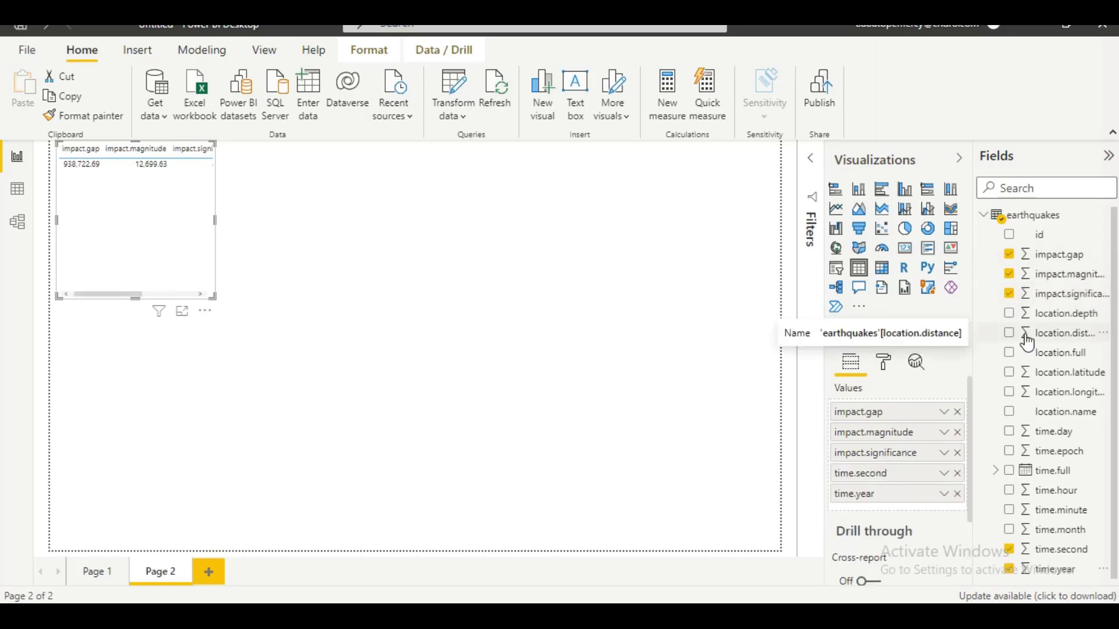
{"action": "left_click", "coordinate": [1010, 235]}
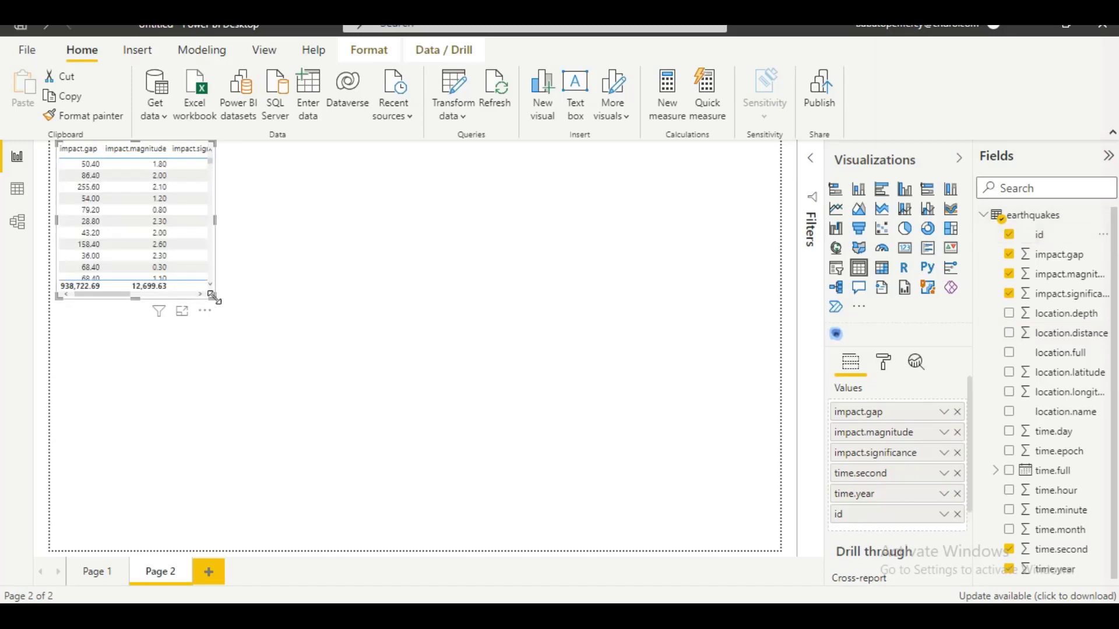
{"action": "left_click_drag", "start_coordinate": [213, 297], "coordinate": [765, 522]}
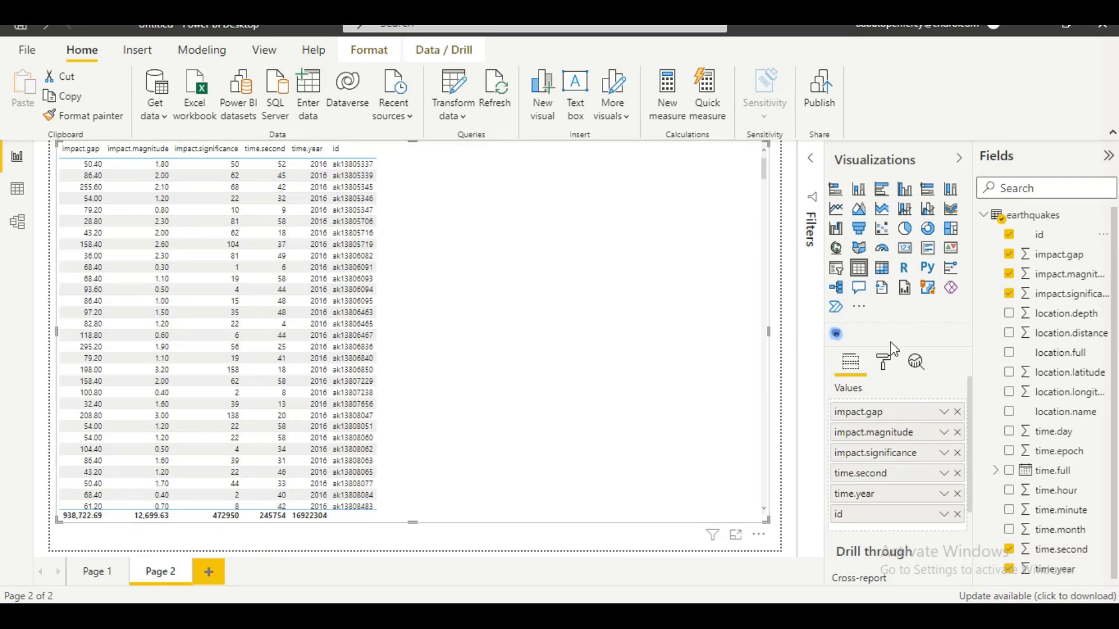
Apply the Minimal style to the earthquakes table
{"action": "left_click", "coordinate": [884, 364]}
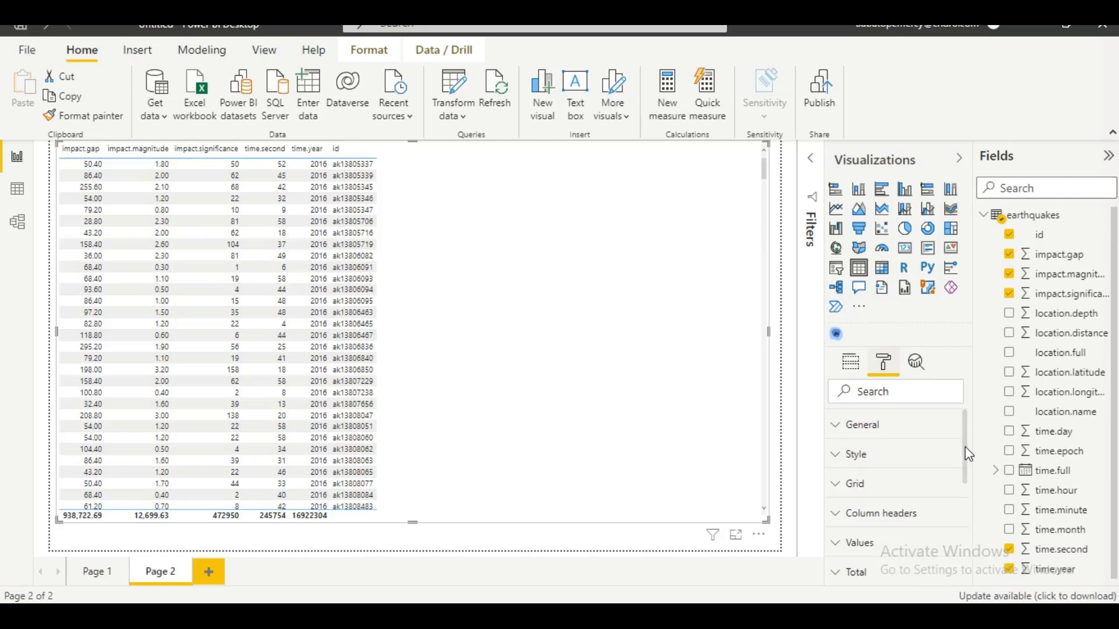
{"action": "scroll", "coordinate": [969, 455], "scroll_direction": "down", "scroll_amount": 1}
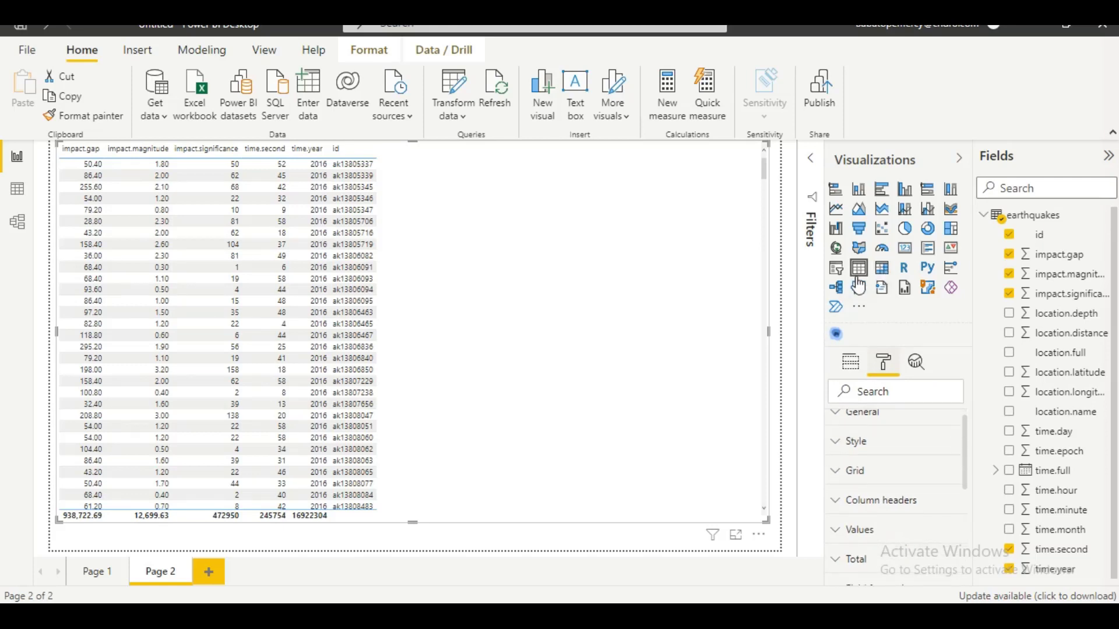
{"action": "left_click", "coordinate": [868, 449]}
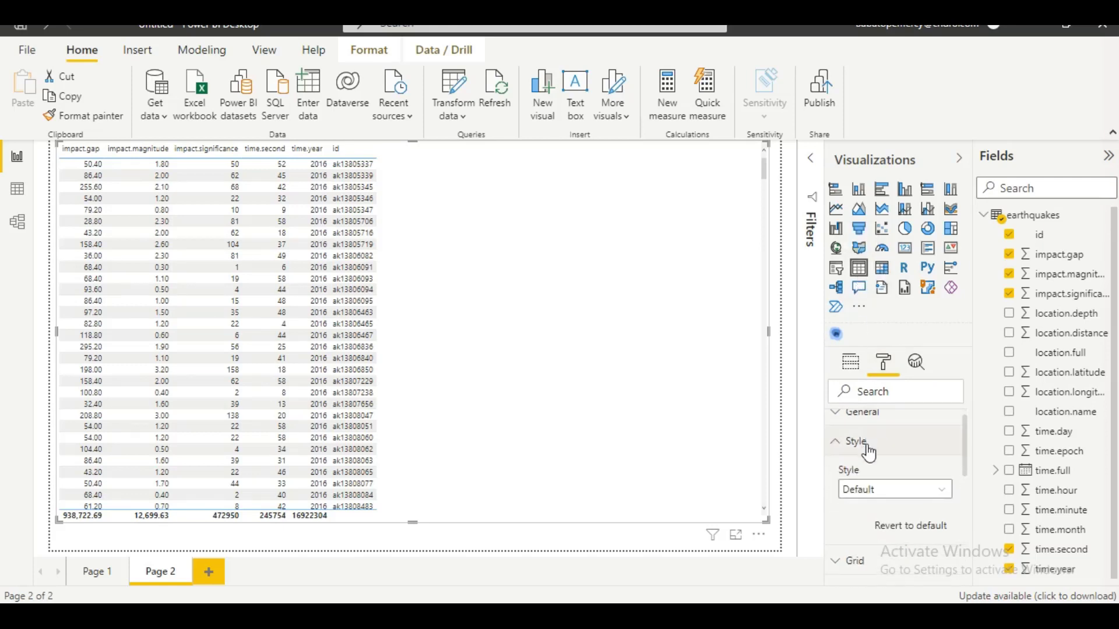
{"action": "left_click", "coordinate": [866, 500]}
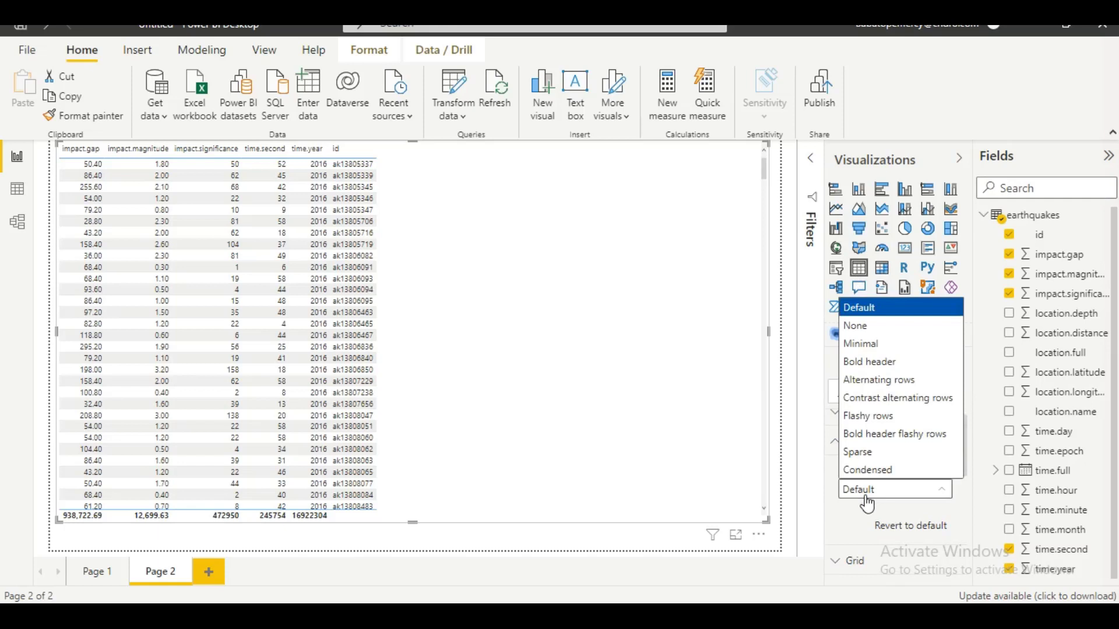
{"action": "left_click", "coordinate": [872, 345]}
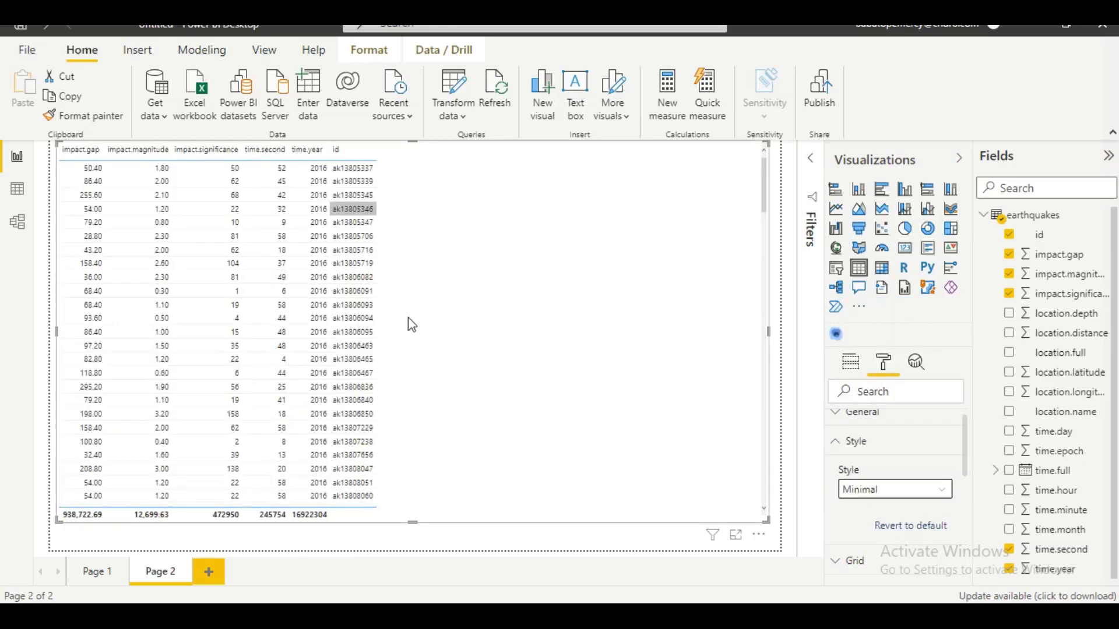
{"action": "left_click", "coordinate": [846, 443]}
Set the font color of the table's values to the 20% lighter orange theme color
{"action": "left_click_drag", "start_coordinate": [967, 466], "coordinate": [967, 530]}
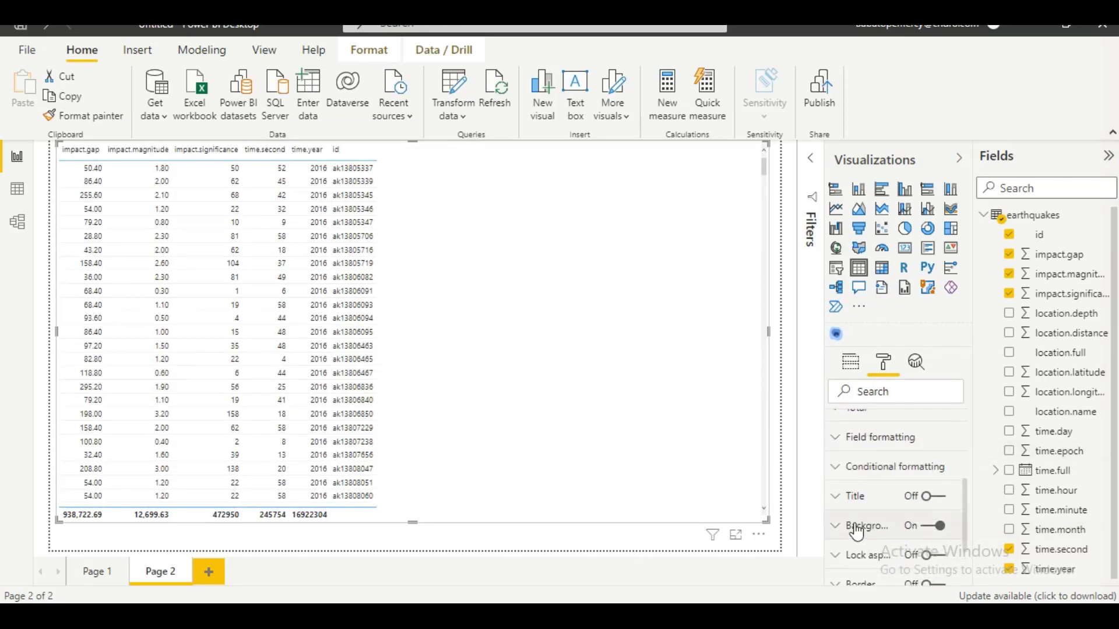
{"action": "left_click_drag", "start_coordinate": [965, 528], "coordinate": [967, 496]}
{"action": "left_click", "coordinate": [866, 486]}
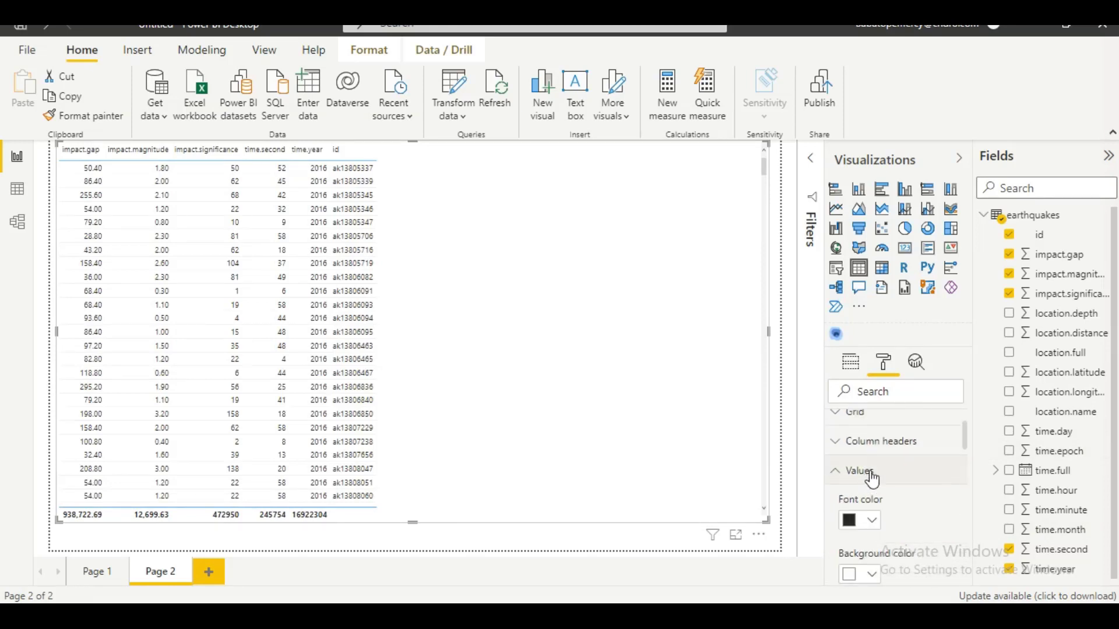
{"action": "mouse_move", "coordinate": [967, 443]}
{"action": "left_mouse_down"}
{"action": "mouse_move", "coordinate": [972, 502]}
{"action": "mouse_move", "coordinate": [967, 443]}
{"action": "left_mouse_up"}
{"action": "mouse_move", "coordinate": [966, 443]}
{"action": "left_mouse_down"}
{"action": "mouse_move", "coordinate": [967, 477]}
{"action": "mouse_move", "coordinate": [967, 450]}
{"action": "left_mouse_up"}
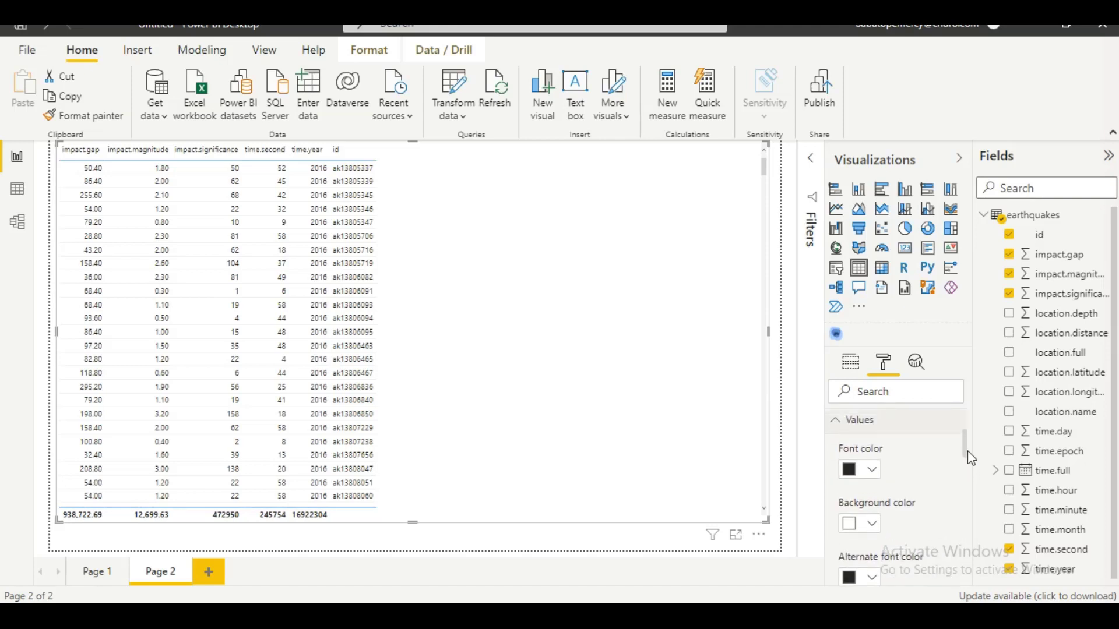
{"action": "left_click", "coordinate": [872, 471]}
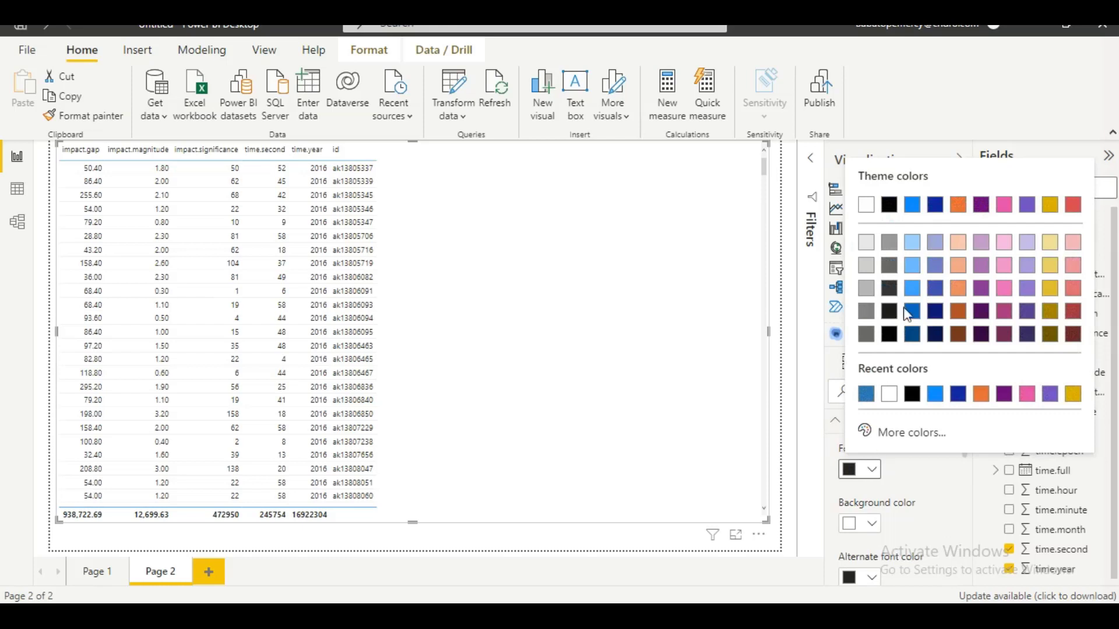
{"action": "left_click", "coordinate": [962, 290]}
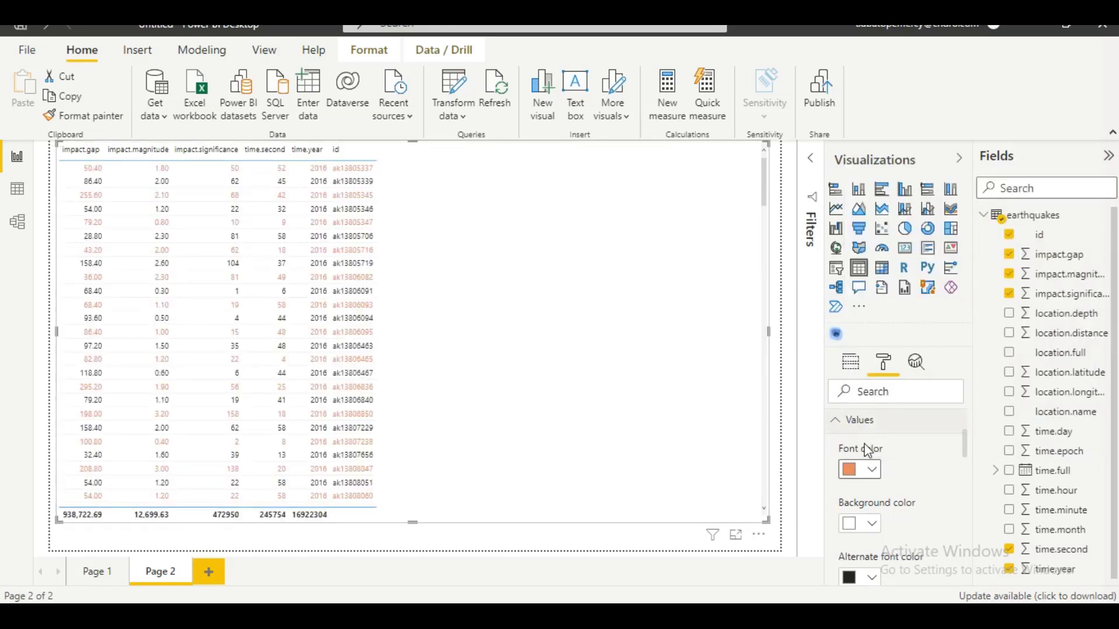
Set the alternate font color of the table's values to the 40% lighter dark blue theme color
{"action": "left_click", "coordinate": [875, 472]}
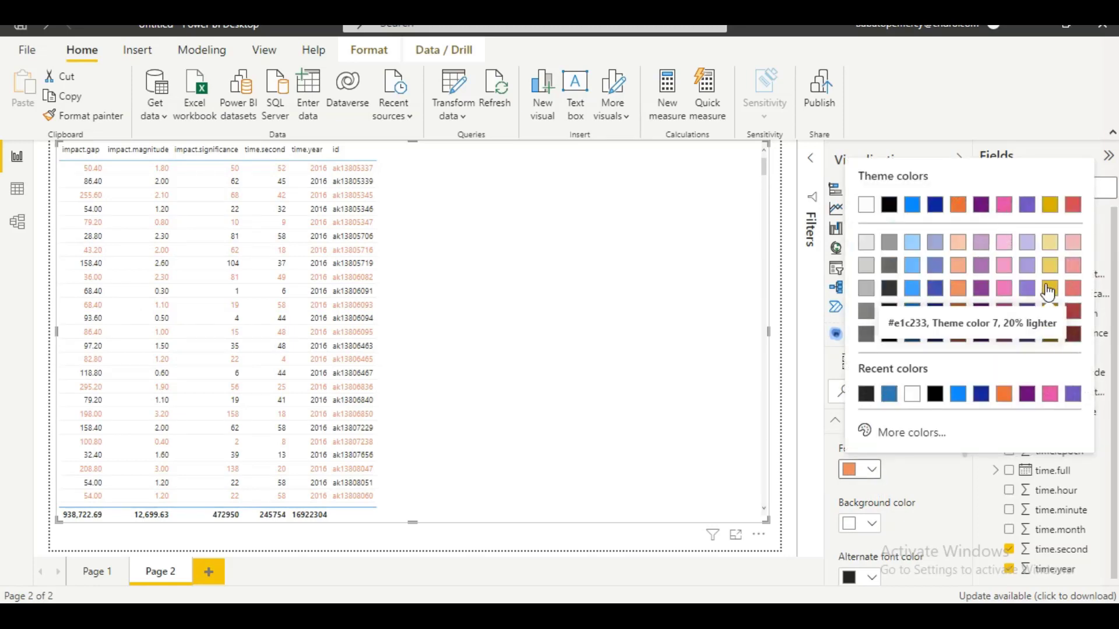
{"action": "left_click", "coordinate": [905, 479]}
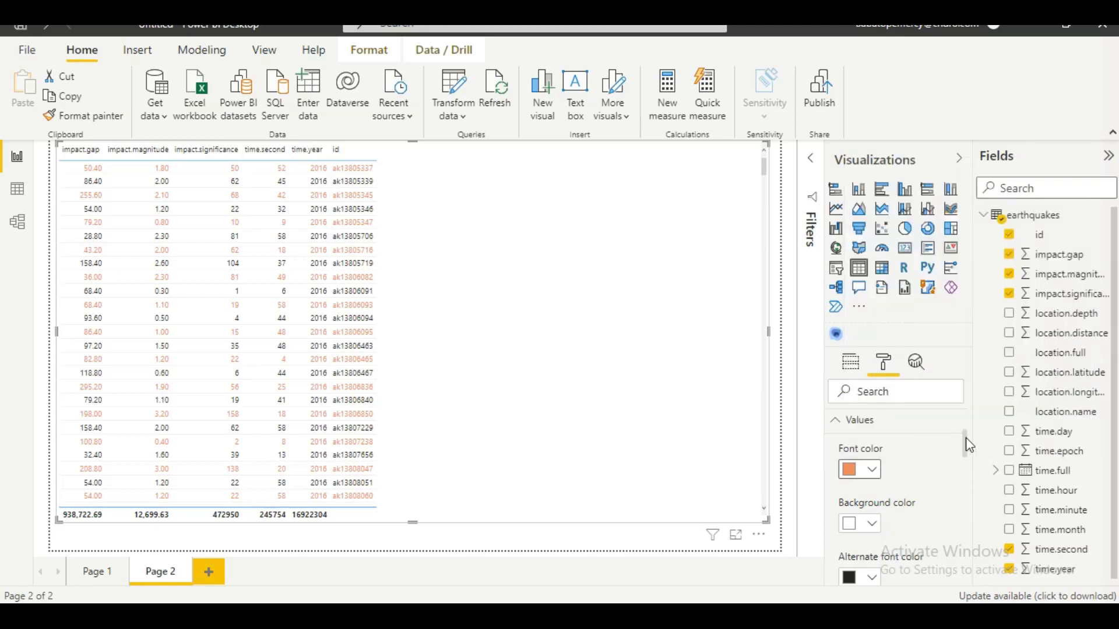
{"action": "scroll", "coordinate": [968, 445], "scroll_direction": "down", "scroll_amount": 4}
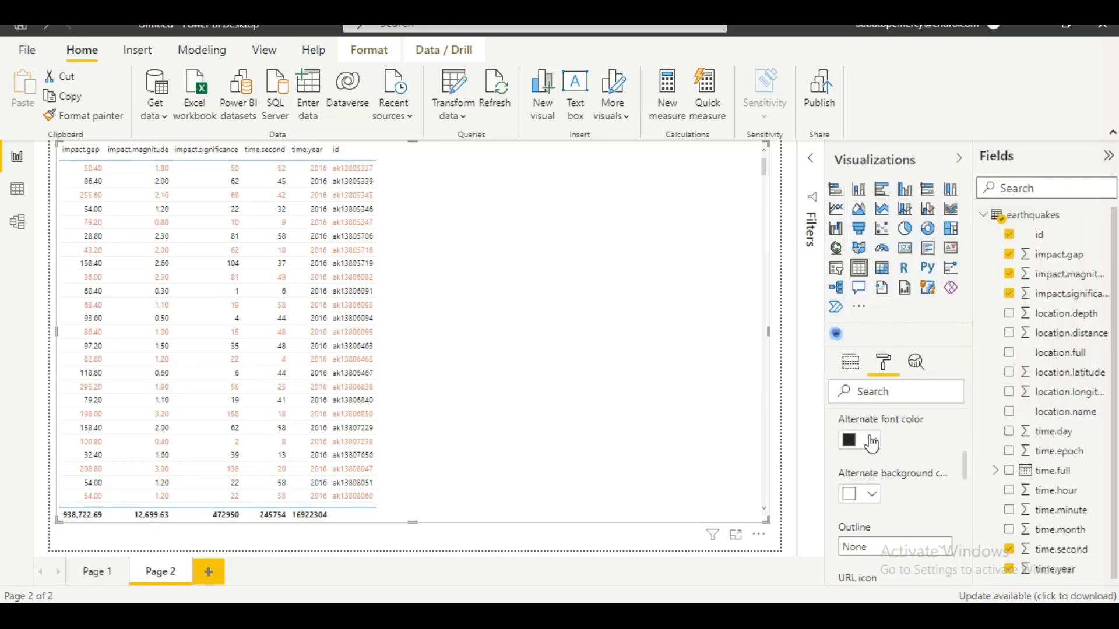
{"action": "left_click", "coordinate": [872, 442]}
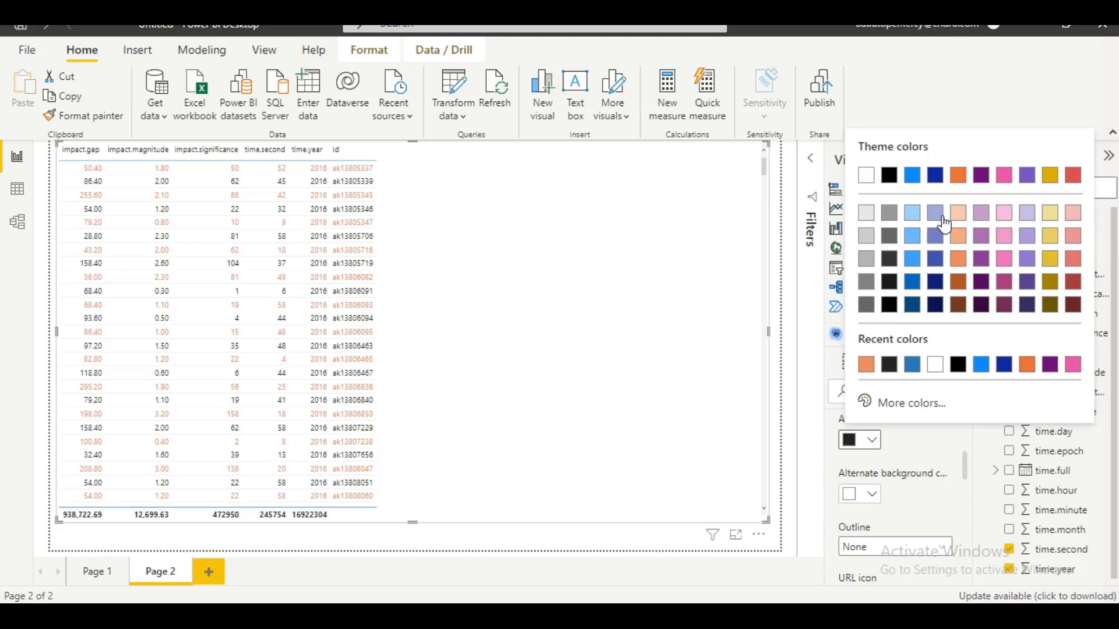
{"action": "left_click", "coordinate": [934, 239]}
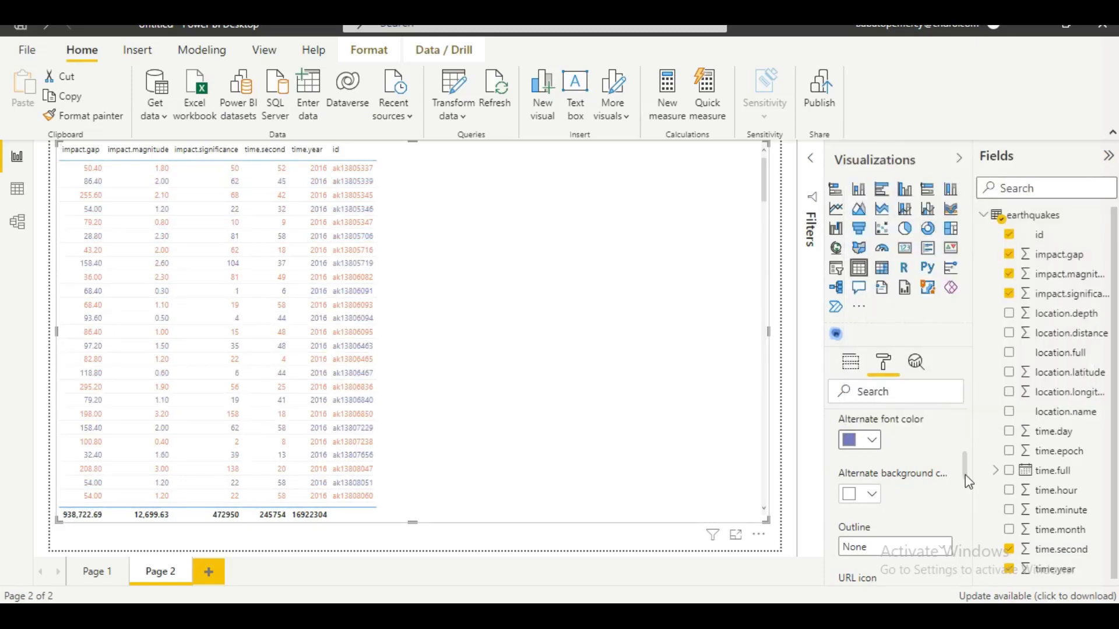
Try the 20% lighter pink and the bright blue theme color as the background color of the table's values
{"action": "scroll", "coordinate": [965, 463], "scroll_direction": "up", "scroll_amount": 3}
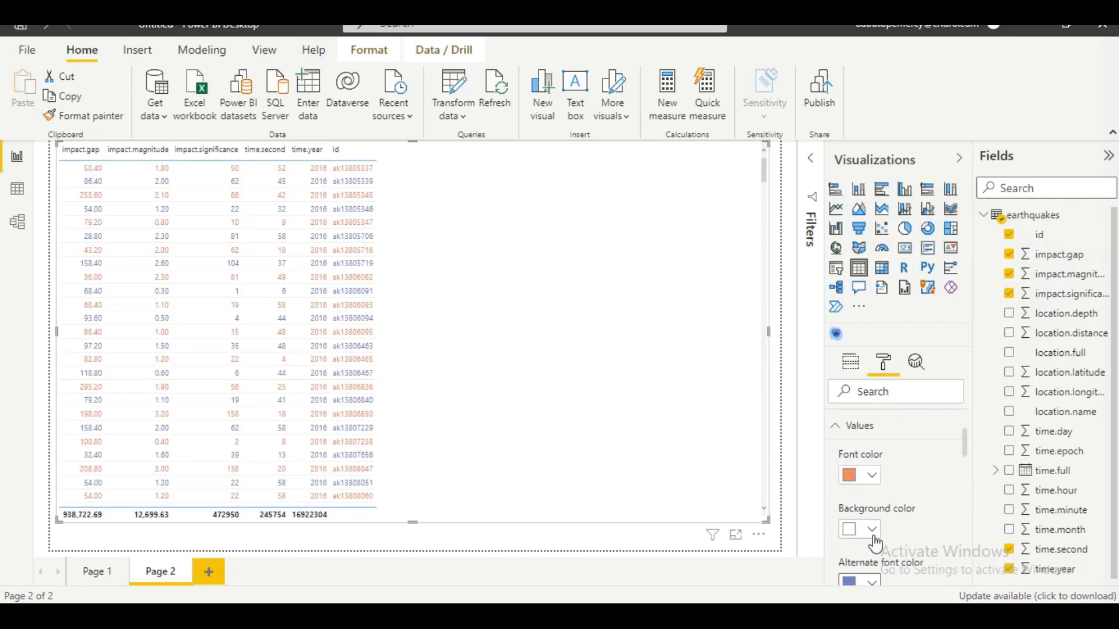
{"action": "left_click", "coordinate": [871, 529]}
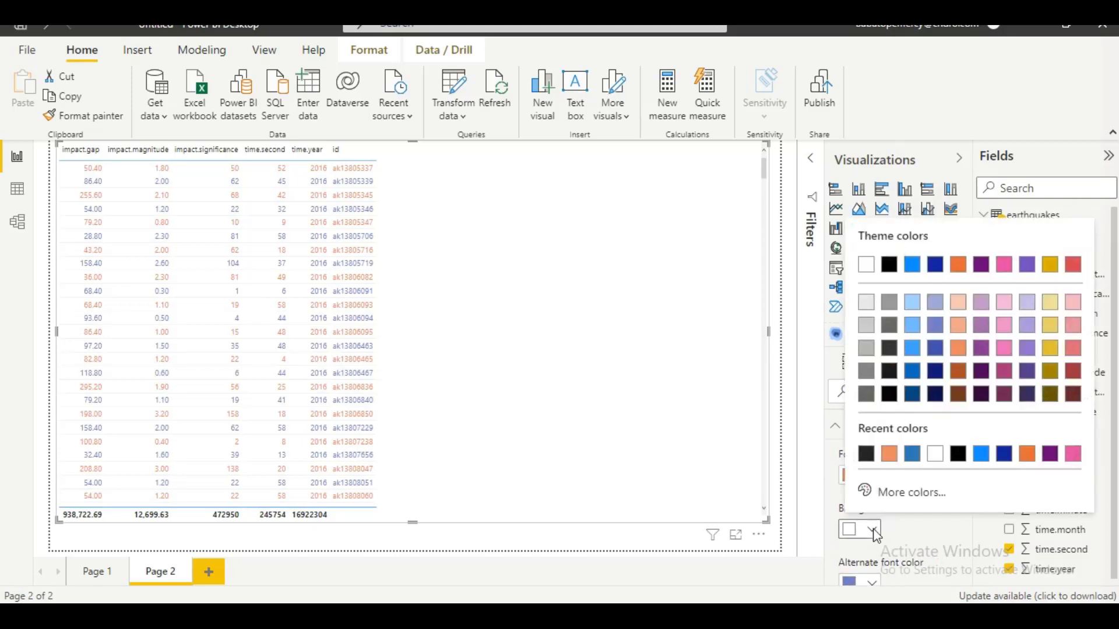
{"action": "left_click", "coordinate": [1003, 349]}
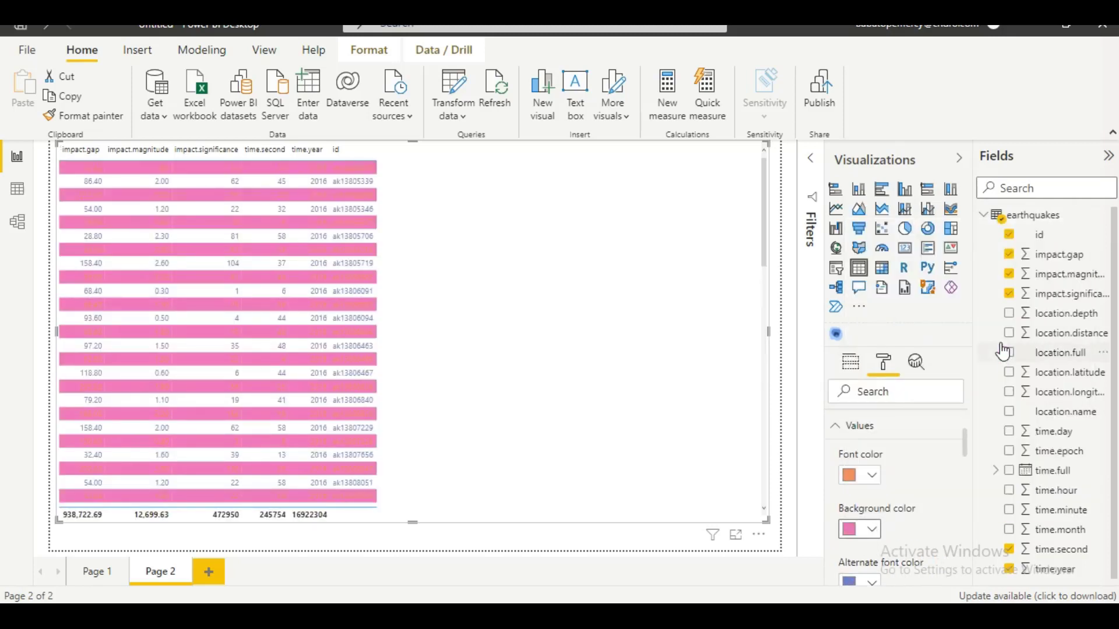
{"action": "left_click", "coordinate": [873, 531]}
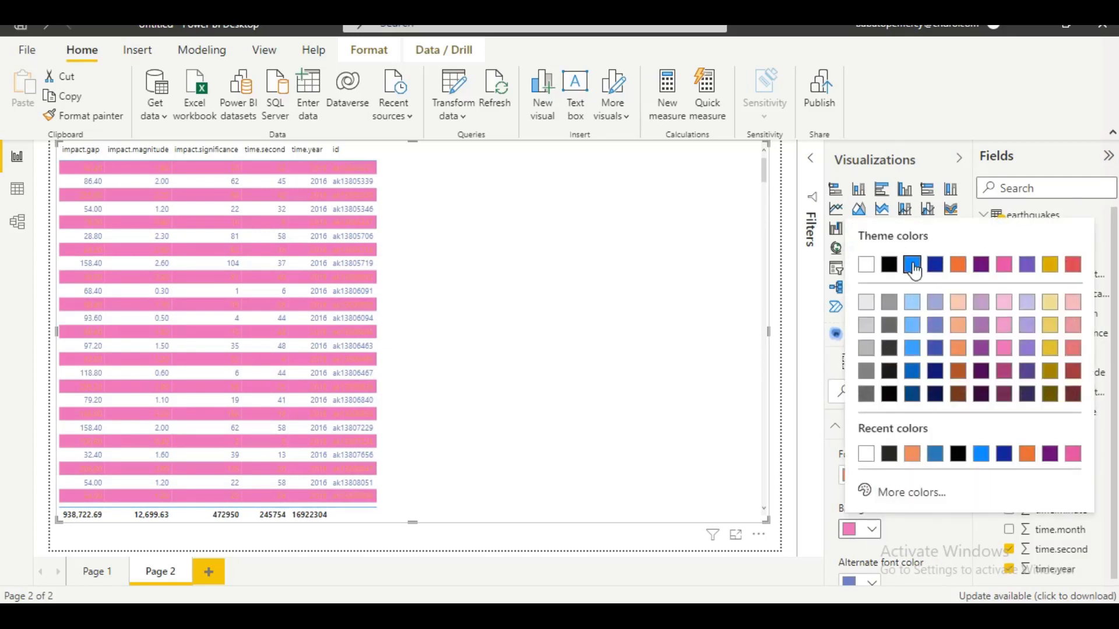
{"action": "left_click", "coordinate": [913, 267]}
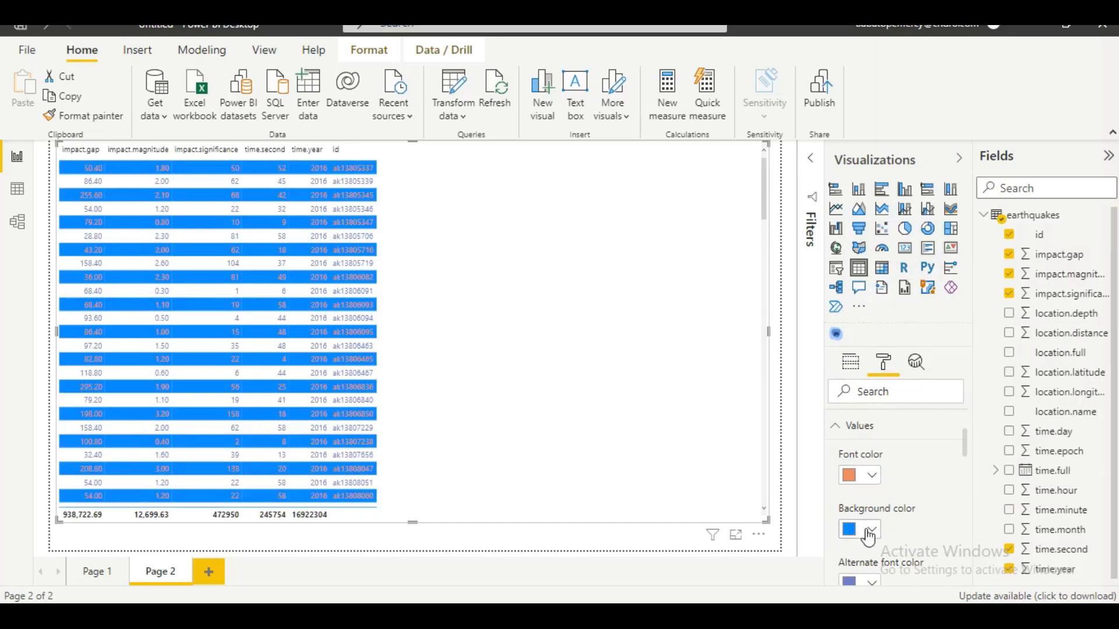
{"action": "left_click", "coordinate": [871, 531]}
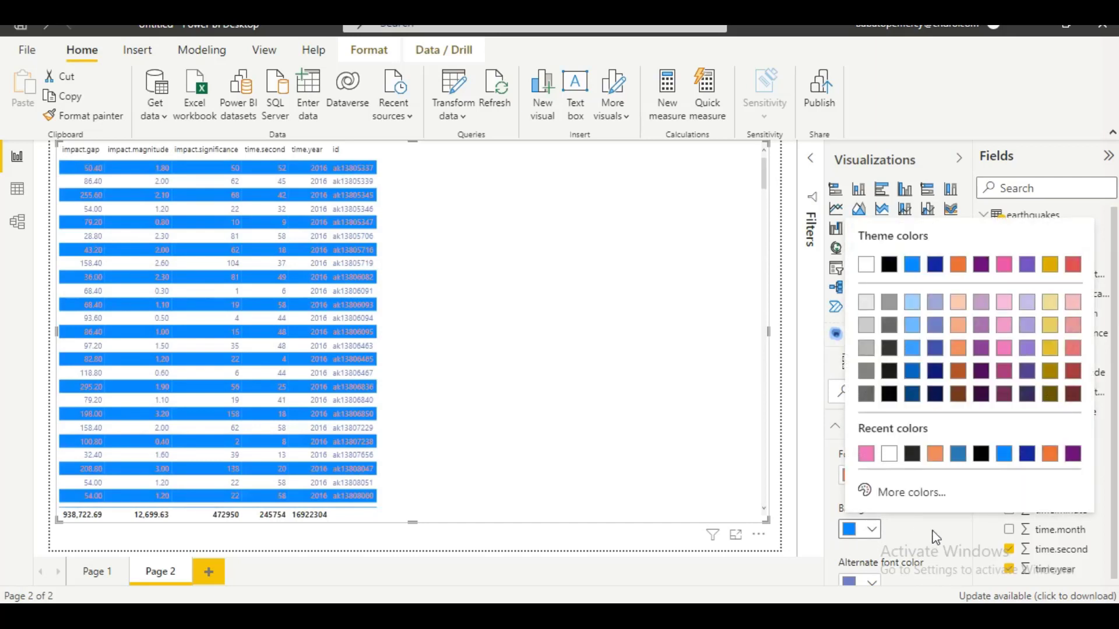
{"action": "left_click", "coordinate": [971, 535]}
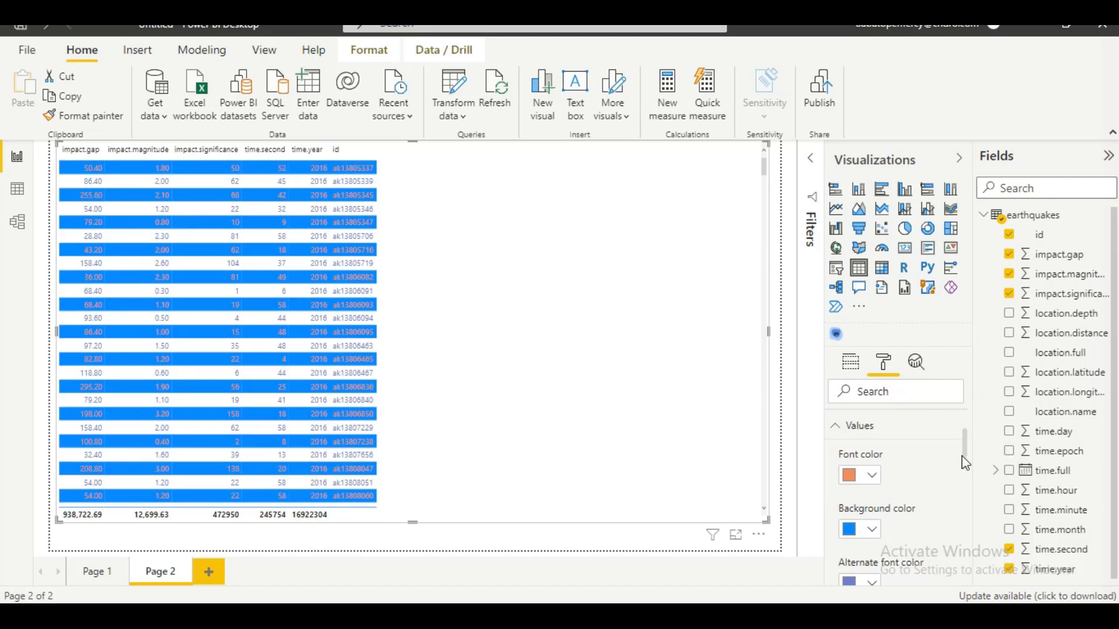
Set the alternate font color of the table's values to the 20% lighter orange theme color
{"action": "scroll", "coordinate": [967, 461], "scroll_direction": "down", "scroll_amount": 4}
{"action": "scroll", "coordinate": [966, 474], "scroll_direction": "up", "scroll_amount": 2}
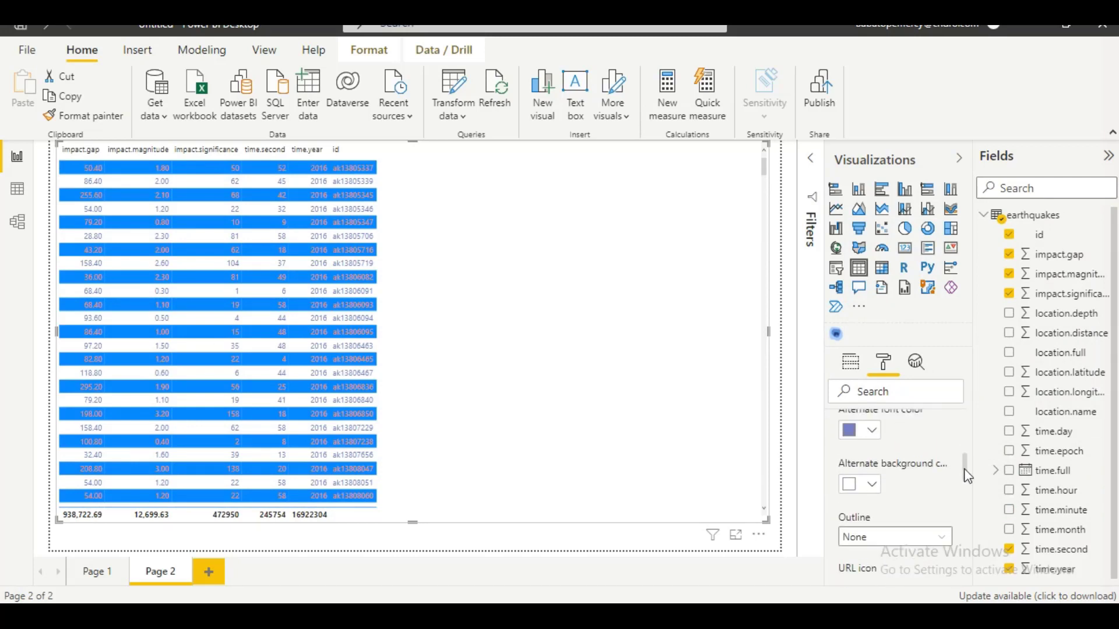
{"action": "left_click", "coordinate": [874, 467]}
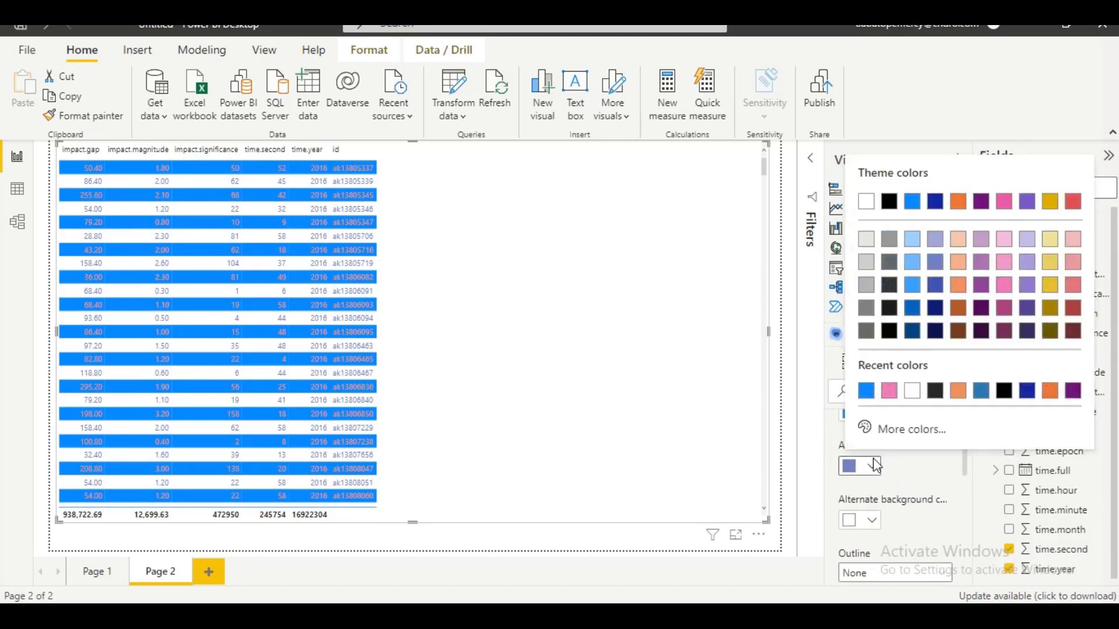
{"action": "left_click", "coordinate": [958, 287]}
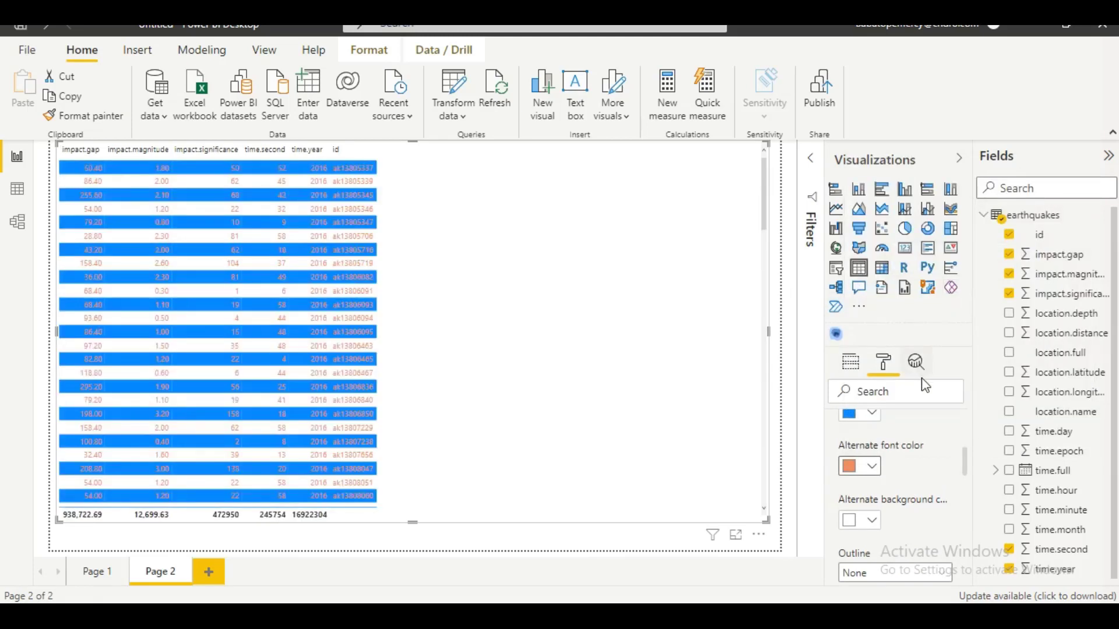
Set the table values' background color to the darkest pink theme shade and their alternate background color to medium gray
{"action": "left_click", "coordinate": [873, 415]}
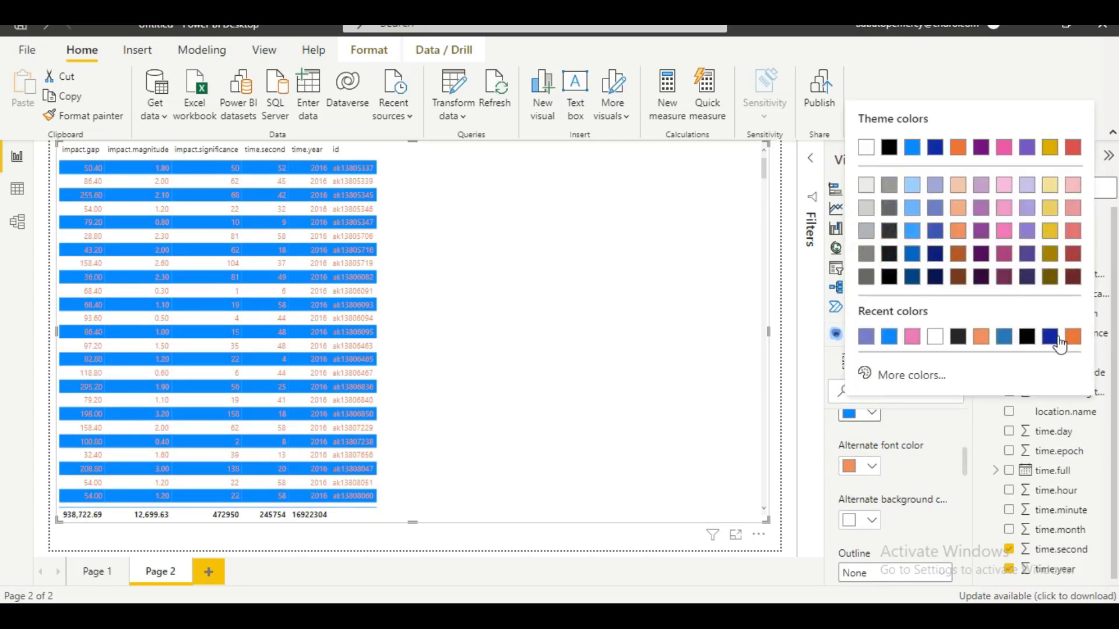
{"action": "left_click", "coordinate": [1004, 282]}
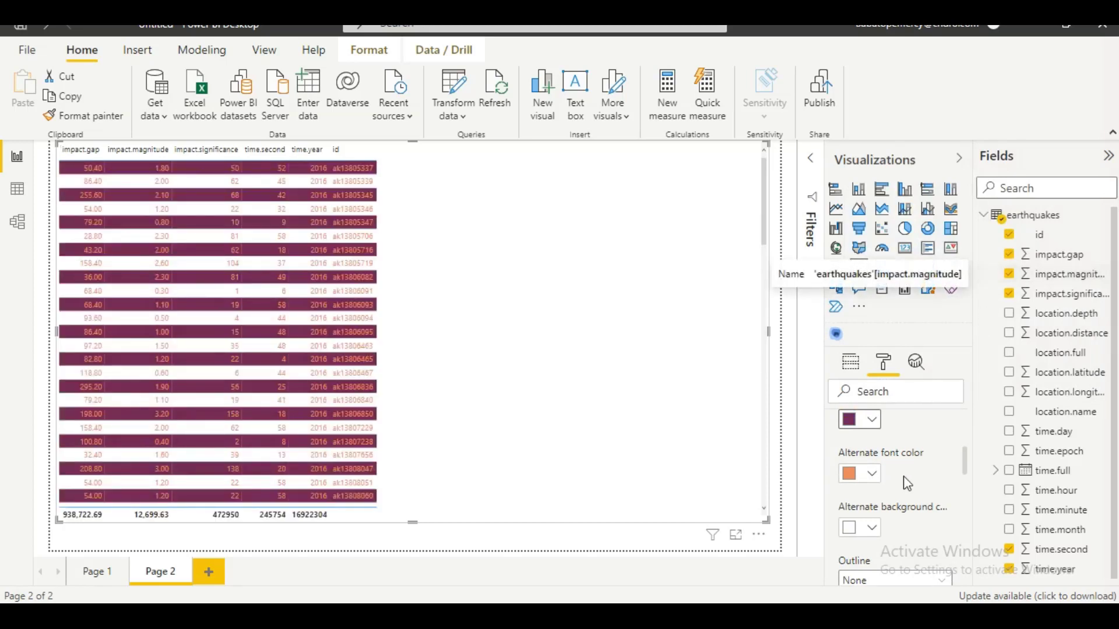
{"action": "left_click", "coordinate": [872, 527]}
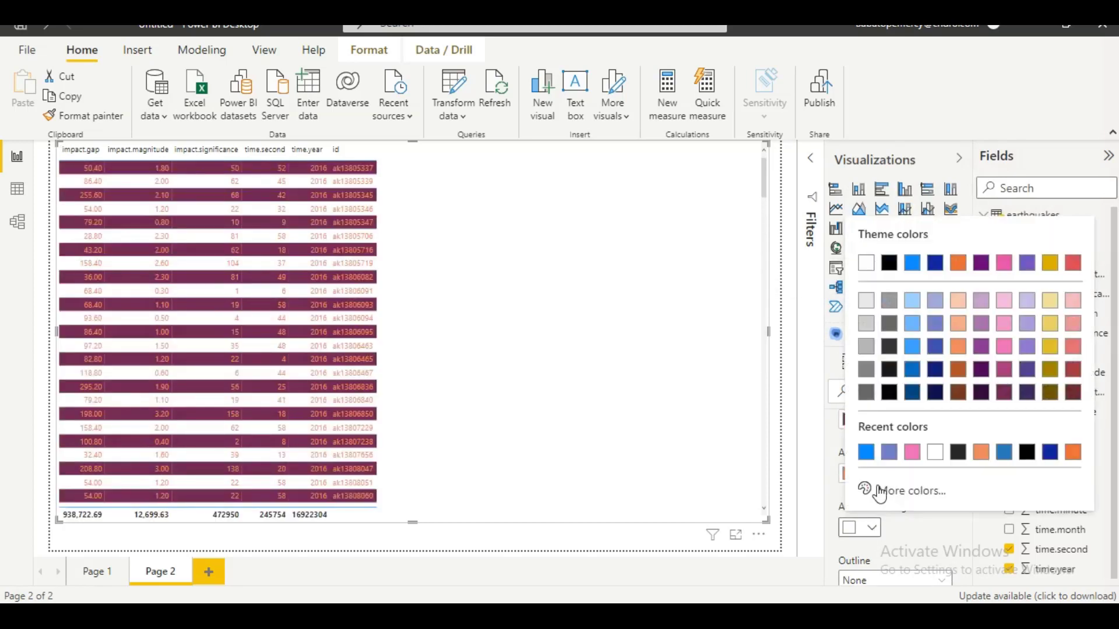
{"action": "left_click", "coordinate": [869, 379]}
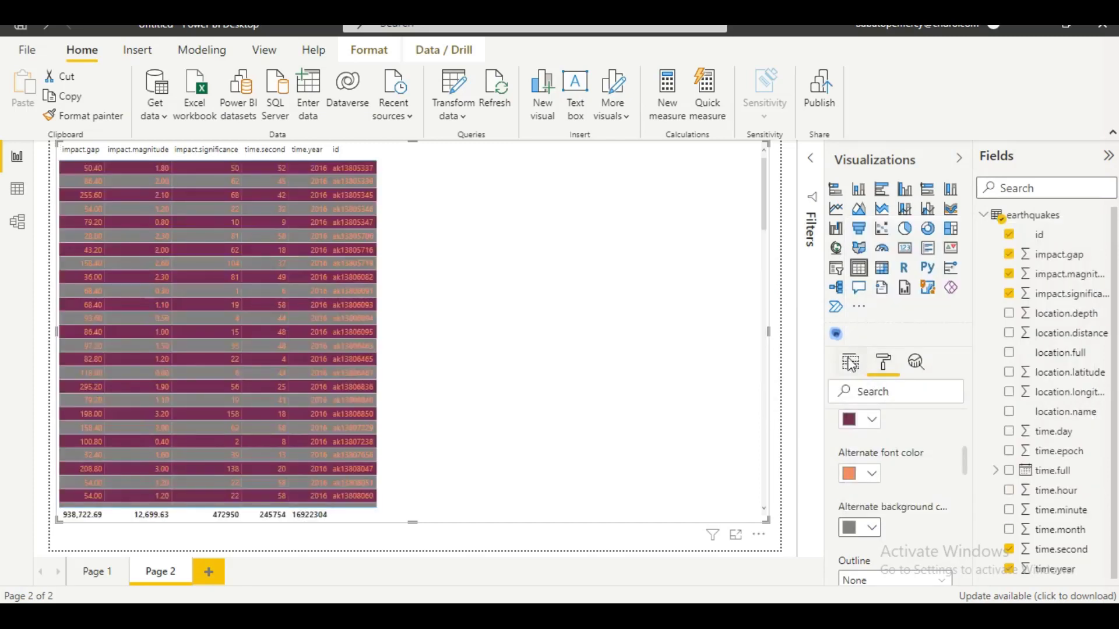
{"action": "scroll", "coordinate": [765, 216], "scroll_direction": "down", "scroll_amount": 5}
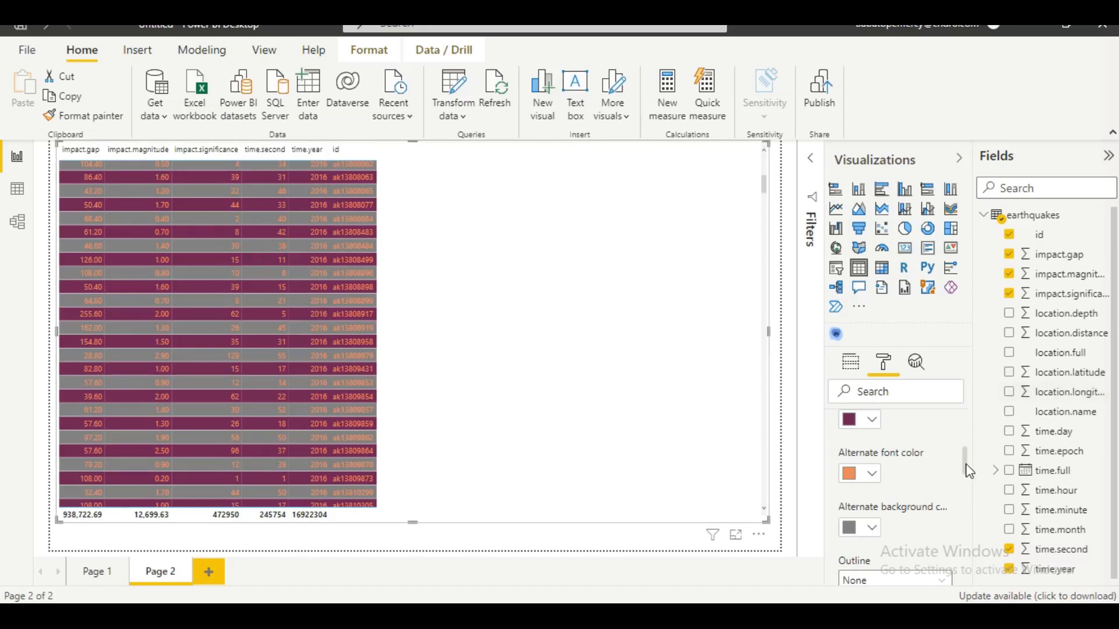
{"action": "left_click_drag", "start_coordinate": [966, 470], "coordinate": [965, 427]}
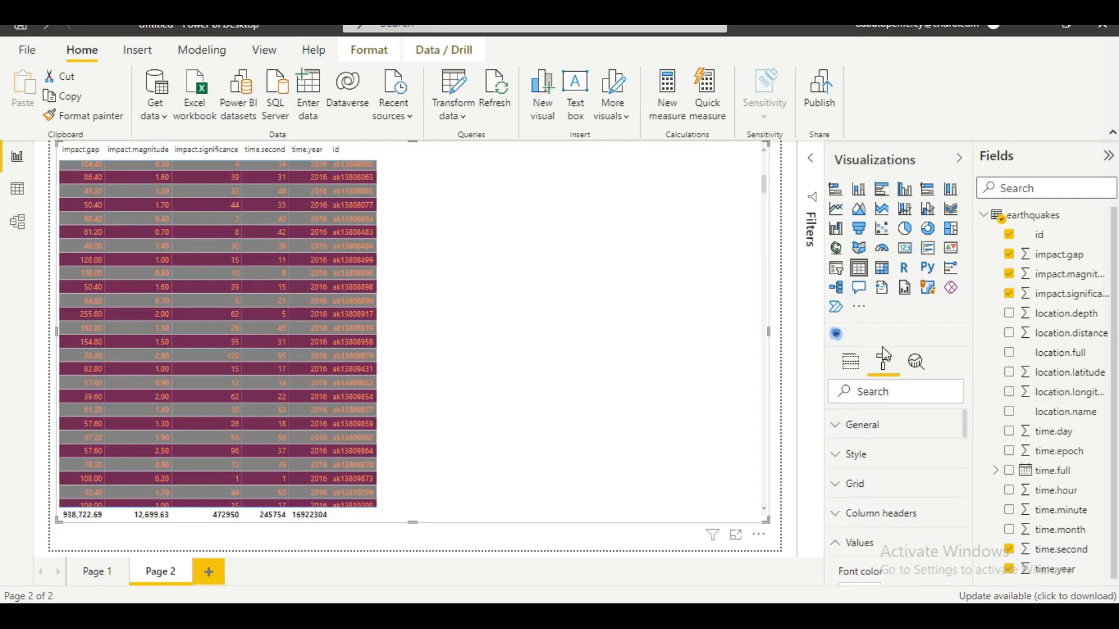